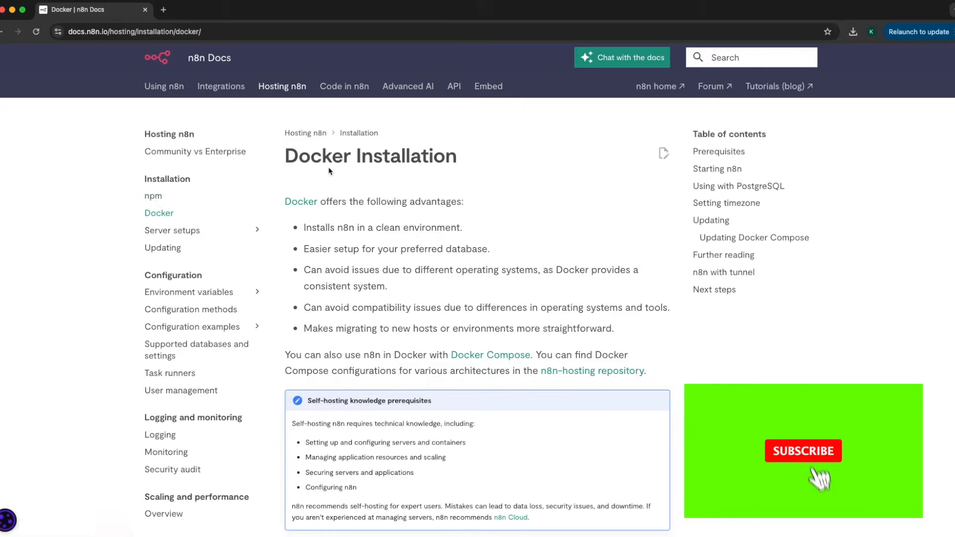
Open the Prerequisites section's Docker Desktop link from n8n Docs in a new tab
left_click_drag(304, 226, 618, 328)
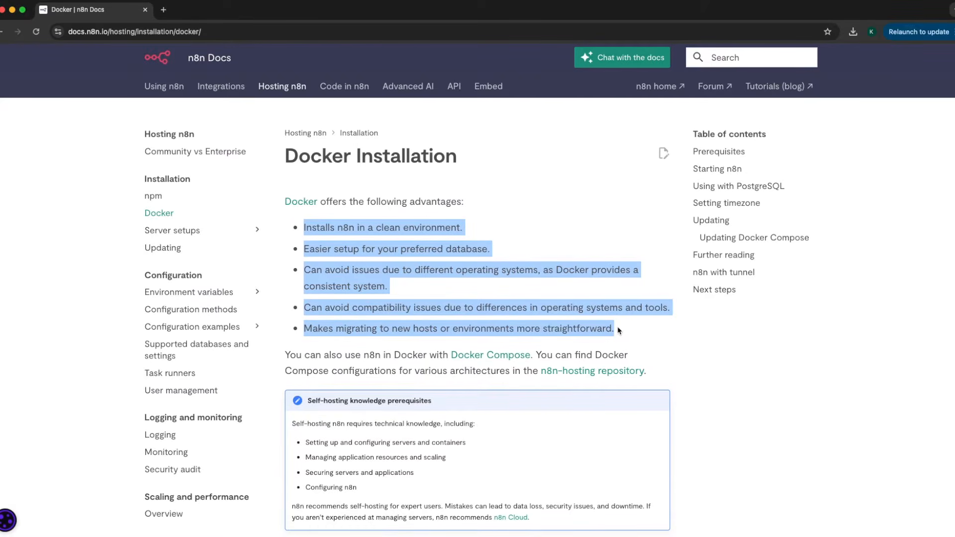
scroll(615, 349, "down", 5)
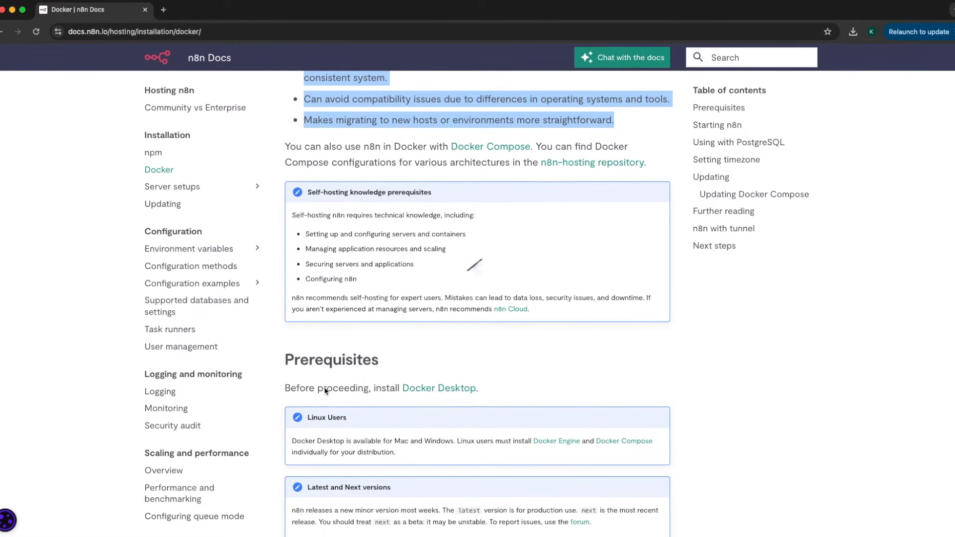
scroll(374, 398, "down", 1)
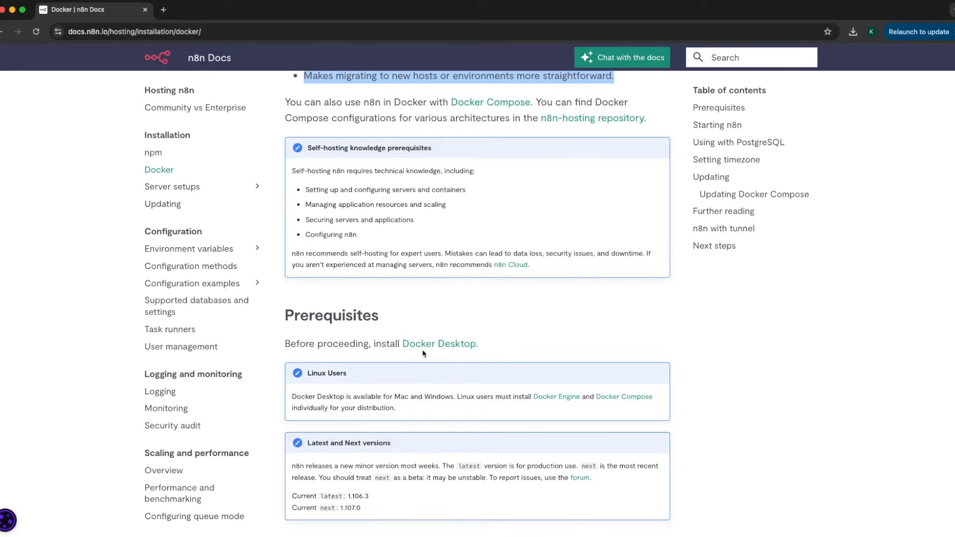
right_click(422, 346)
left_click(438, 354)
Download Docker Desktop for Mac with Intel chip from the Docker Docs Mac install page
key("ctrl+Tab")
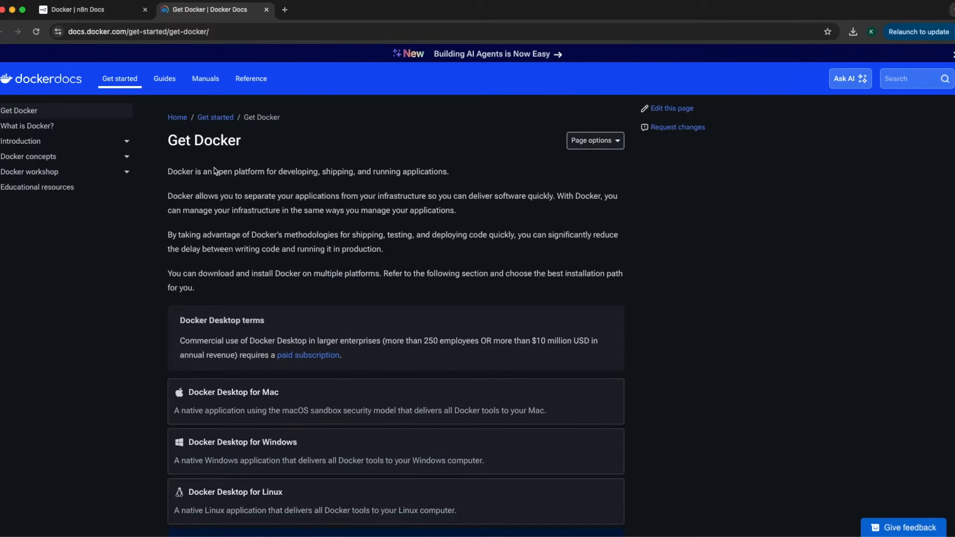
scroll(254, 232, "down", 2)
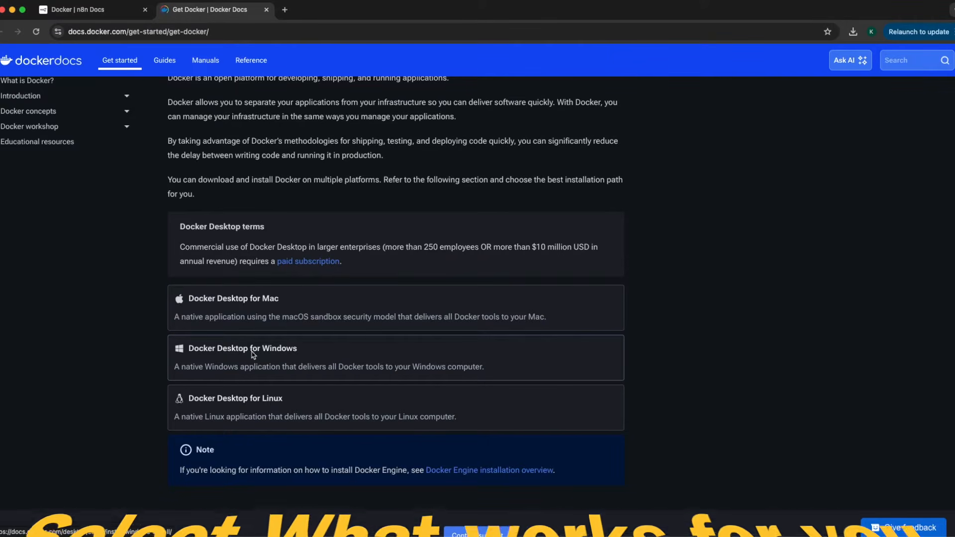
left_click(248, 314)
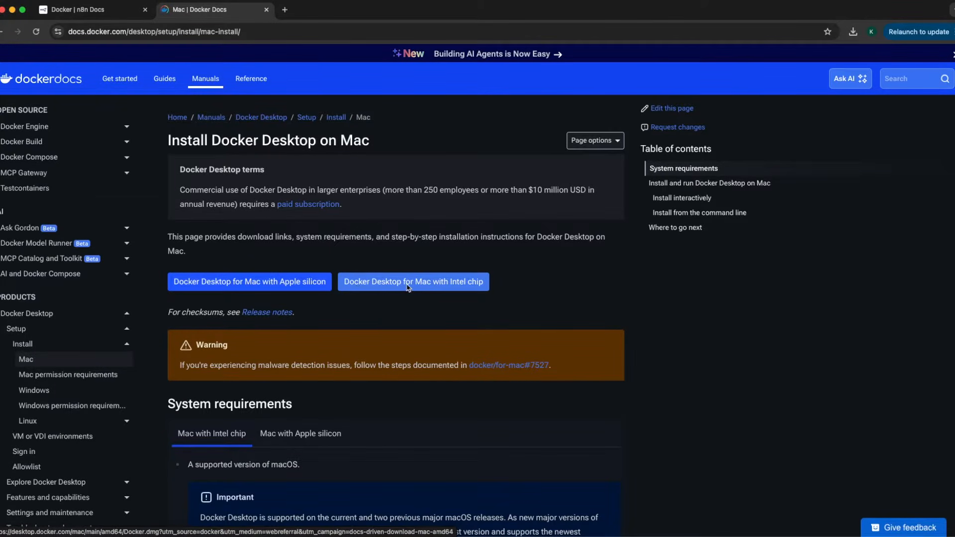
left_click(429, 287)
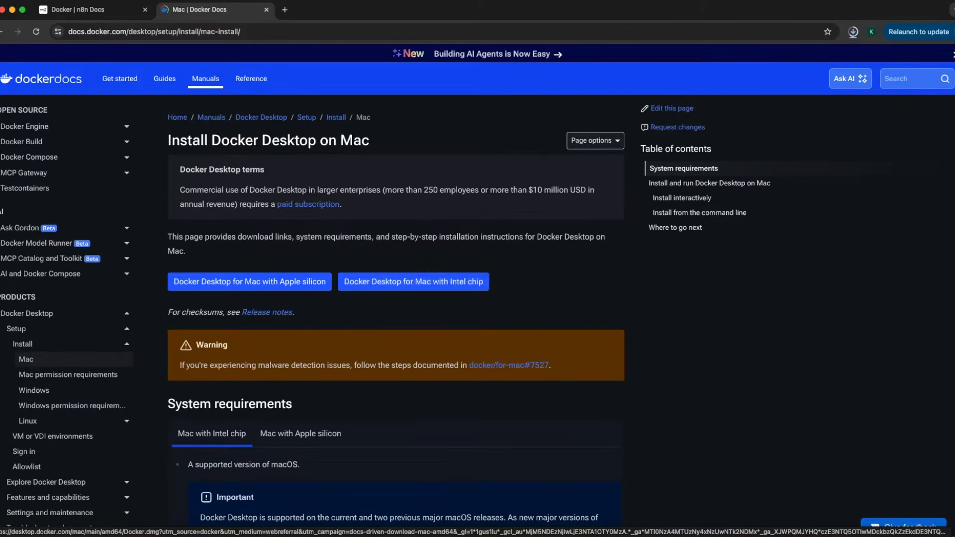
Bring up Docker Desktop on its empty Containers view with the engine running
left_click(801, 535)
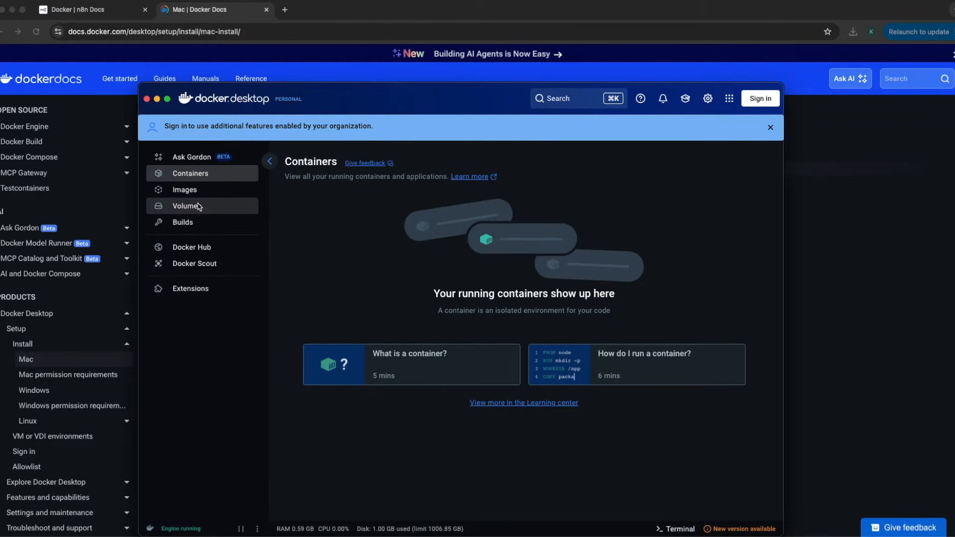
Copy the Starting n8n code block from the n8n Docs Docker page
left_click(109, 12)
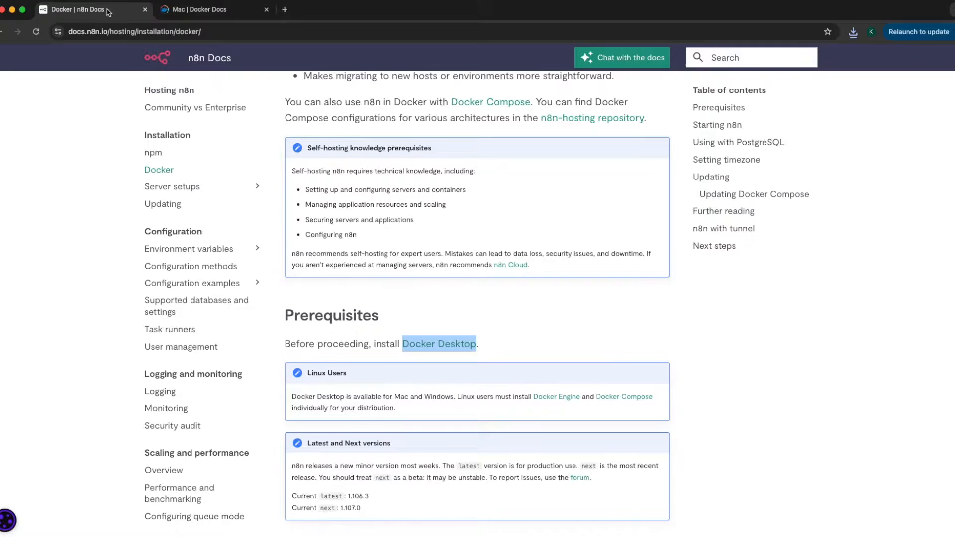
scroll(398, 348, "down", 2)
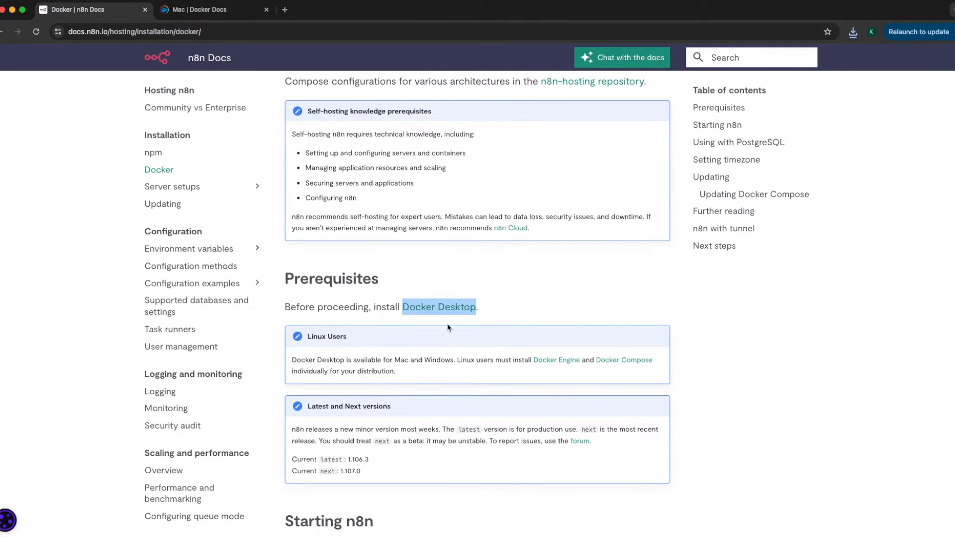
scroll(448, 324, "down", 5)
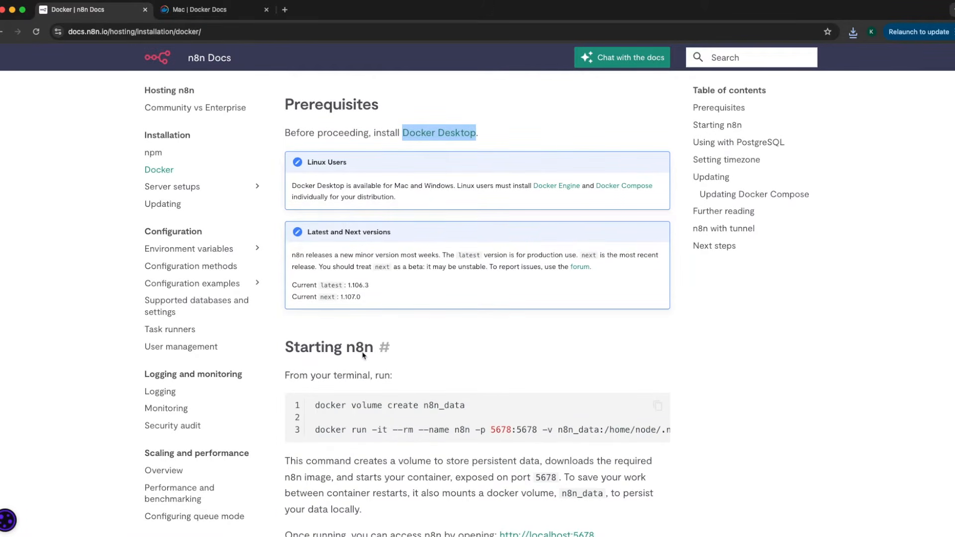
scroll(364, 397, "down", 1)
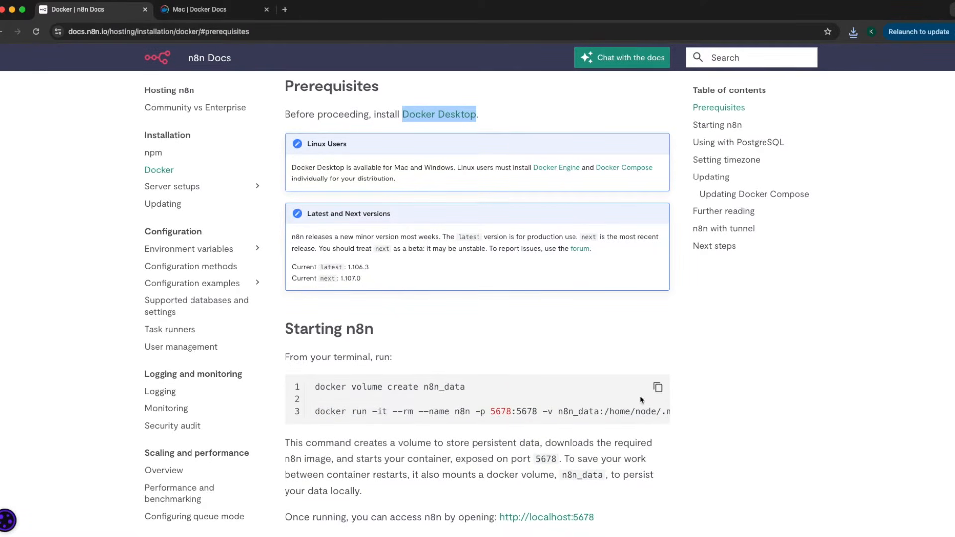
left_click(657, 388)
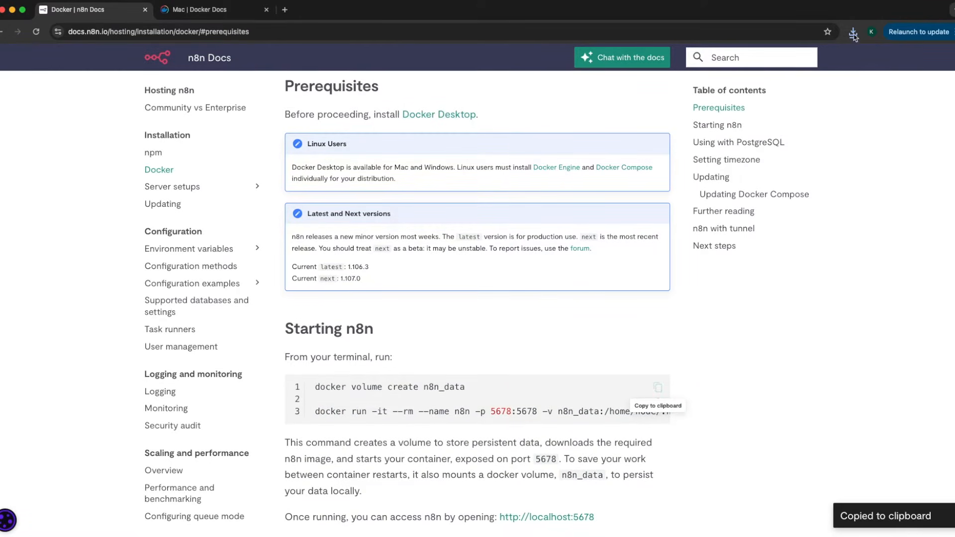
Launch Terminal through Spotlight search
key("super+space")
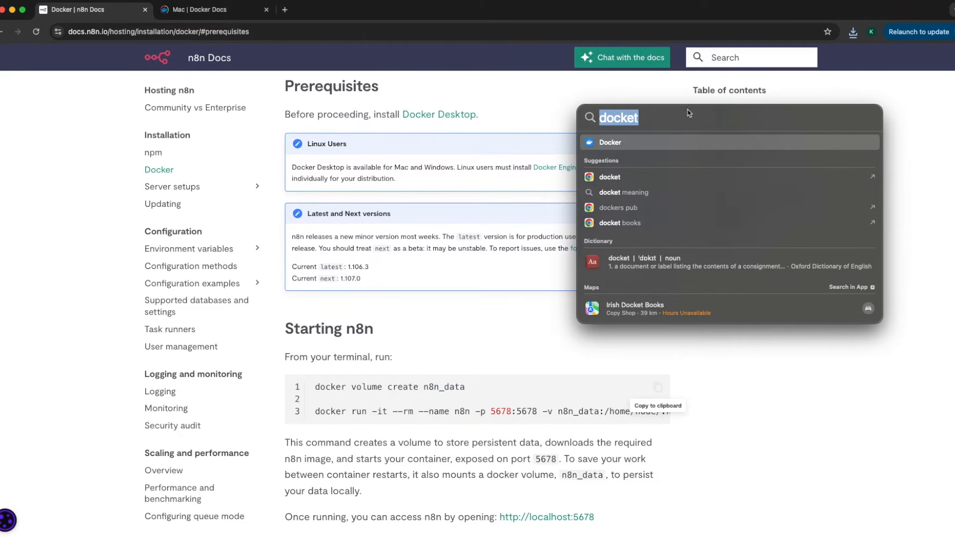
type("terminal")
key("Return")
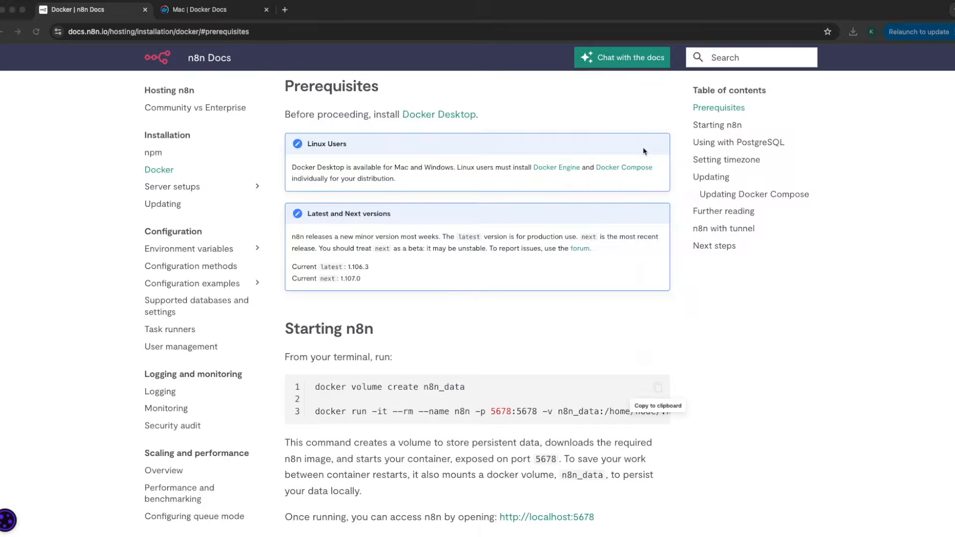
Paste and run the copied docker commands, allowing Terminal access to other apps' data
right_click(487, 247)
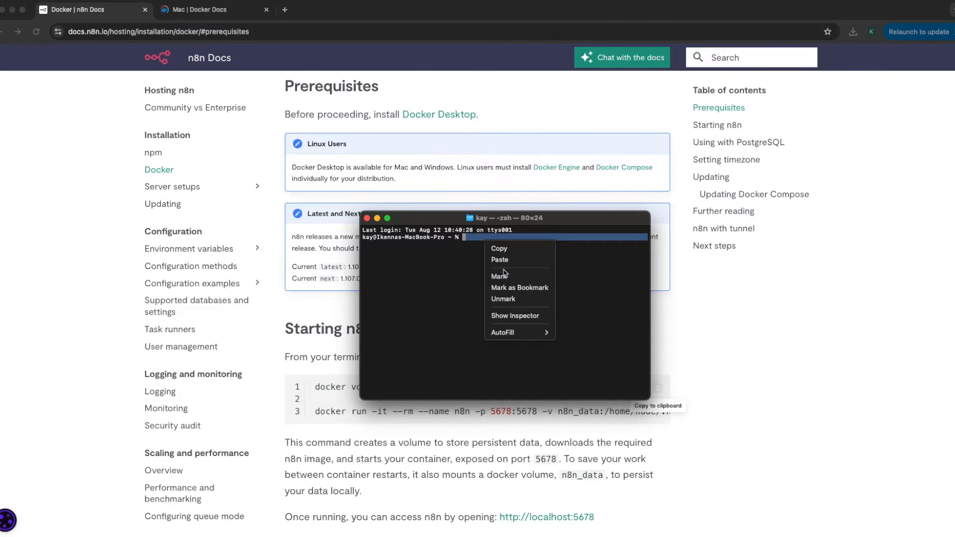
left_click(500, 256)
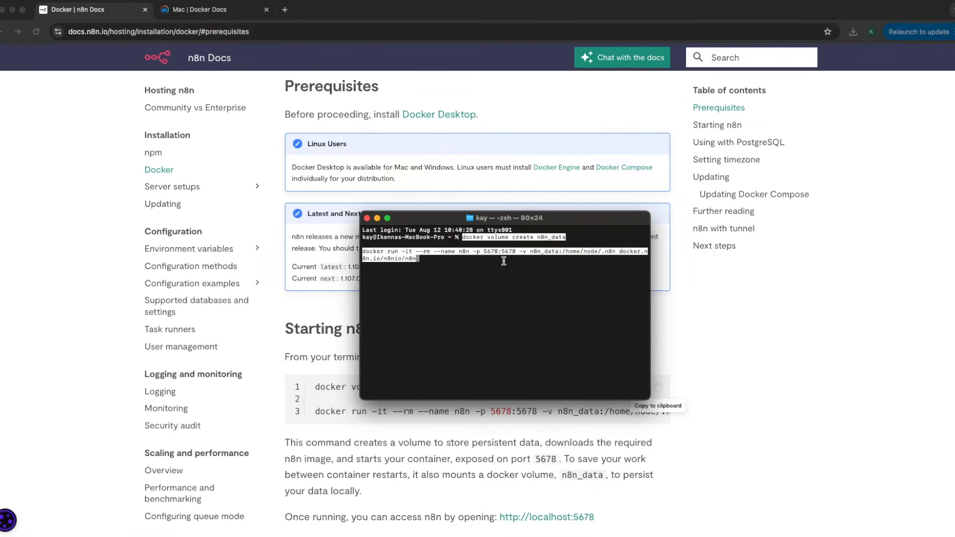
key("Return")
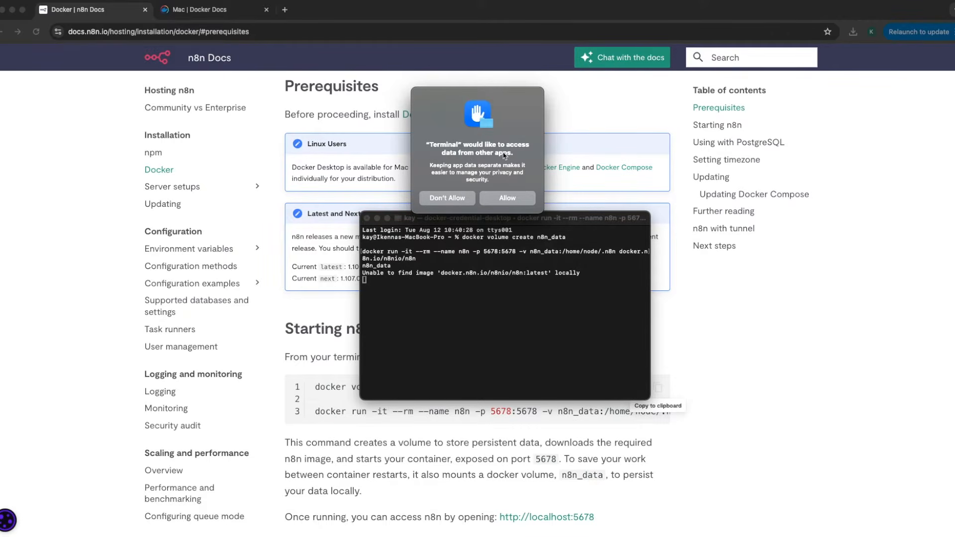
left_click(496, 199)
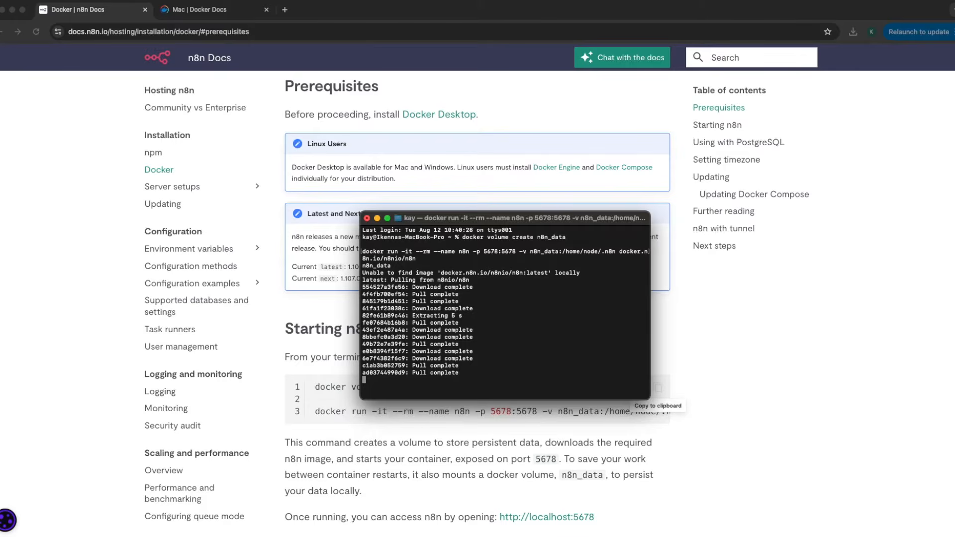
left_click(522, 536)
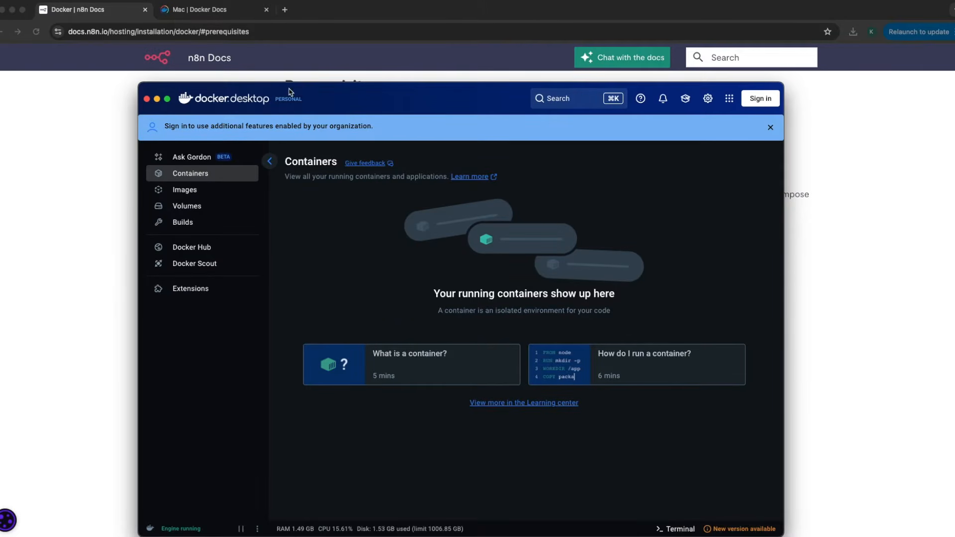
Verify the n8n_data volume in Docker Desktop, then bring the Terminal running n8n forward
left_click_drag(291, 92, 286, 65)
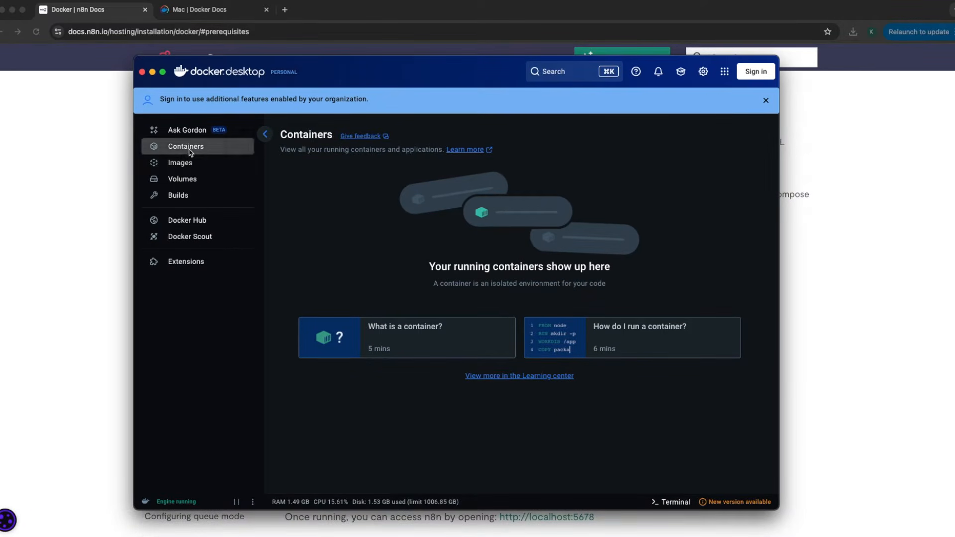
left_click(190, 165)
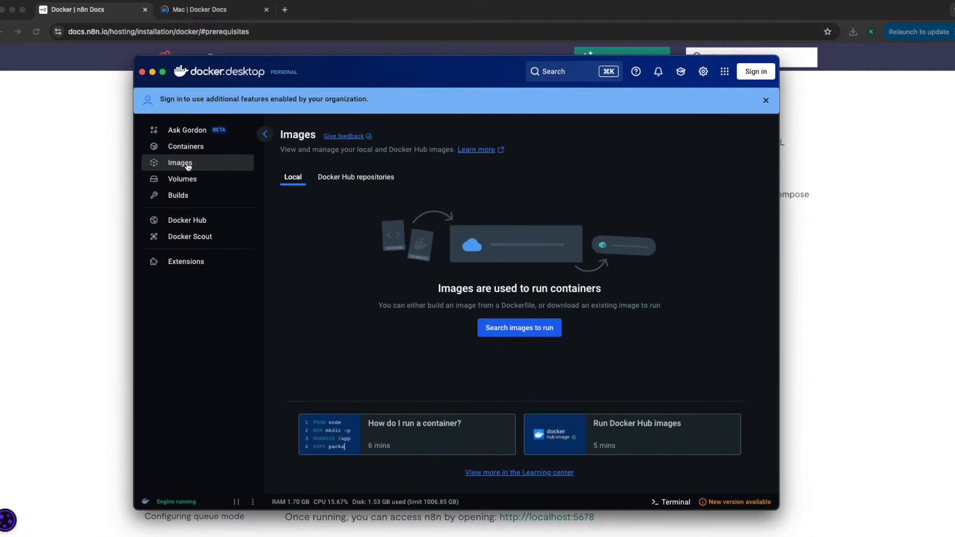
left_click(194, 181)
left_click_drag(354, 58, 138, 89)
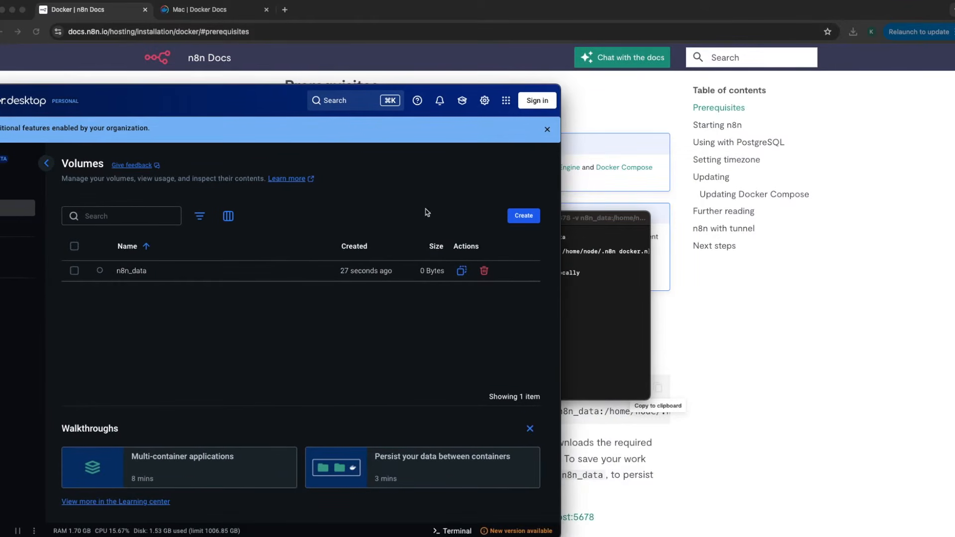
left_click(595, 266)
left_click_drag(565, 216, 589, 190)
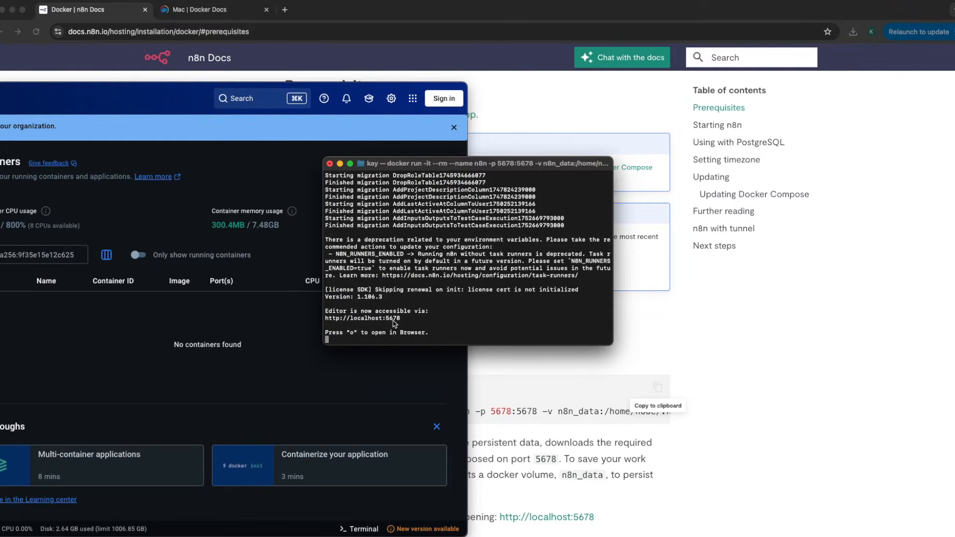
left_click_drag(404, 322, 333, 322)
right_click(333, 321)
left_click(349, 397)
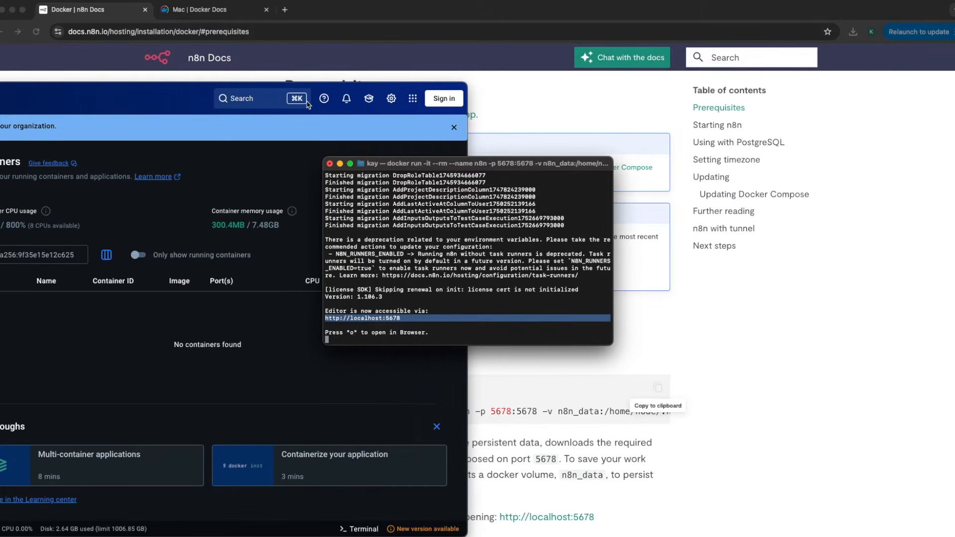
left_click(288, 11)
key("super+v")
key("Return")
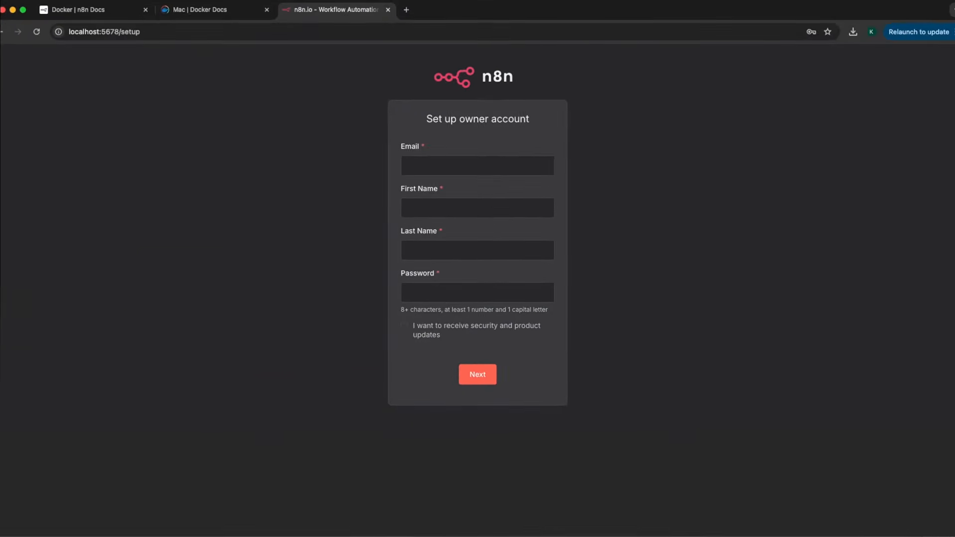
Check the n8n container on port 5678, the 1.71 GB n8n image, and n8n_data volume
key("super+Tab")
left_click_drag(288, 145, 386, 9)
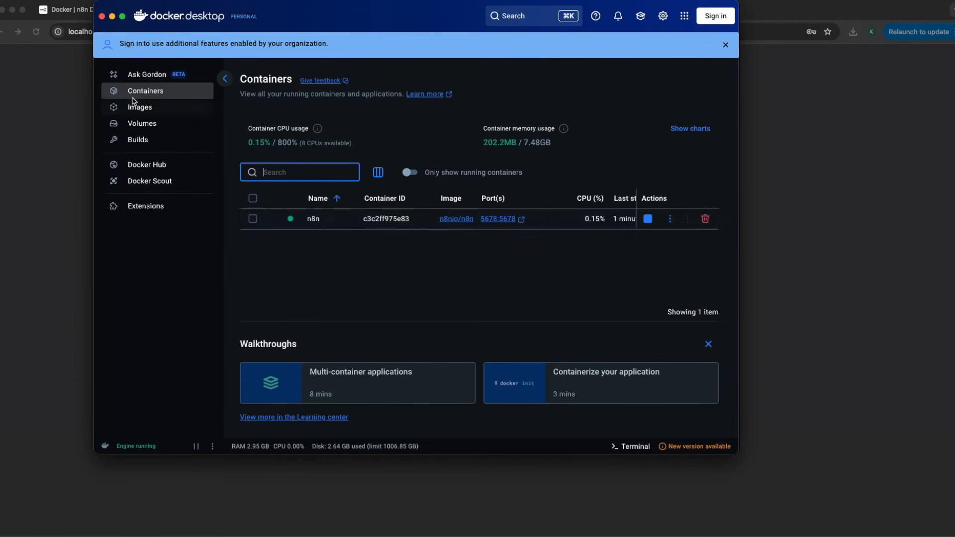
left_click(145, 109)
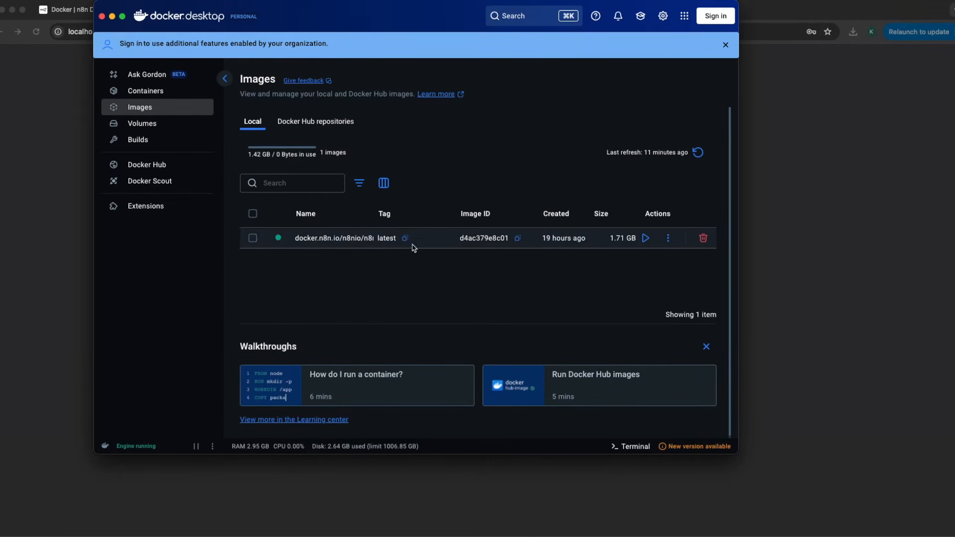
left_click(157, 128)
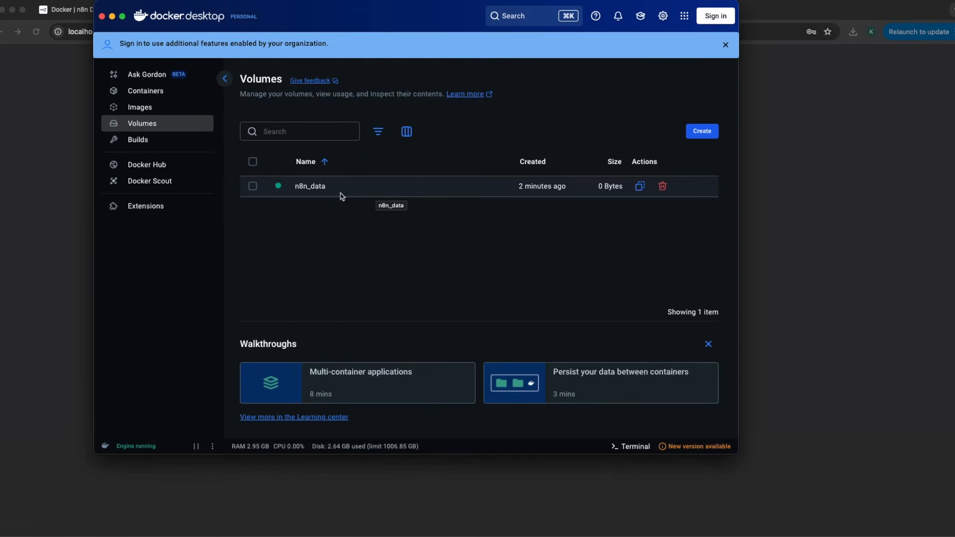
left_click_drag(308, 14, 246, 140)
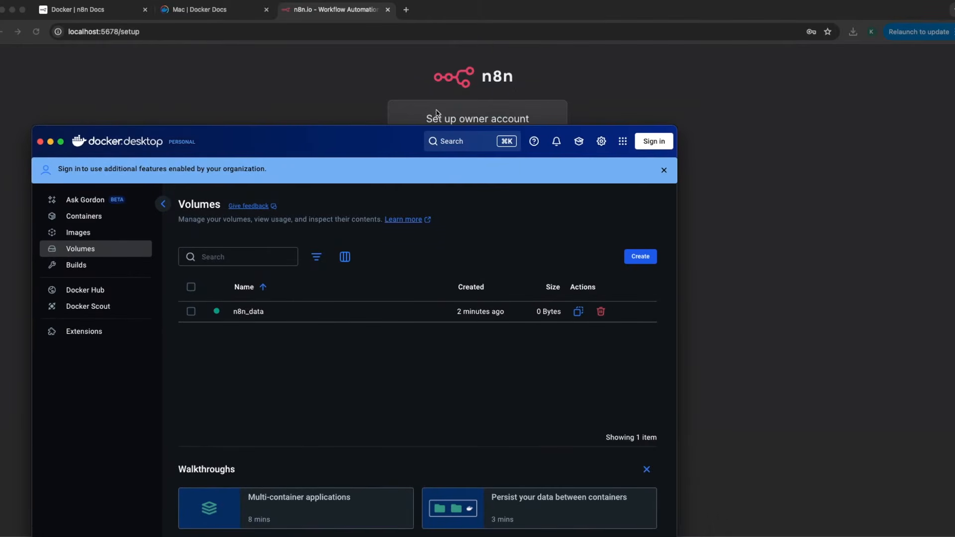
Autofill the owner account's e-mail and first and last name from saved details
left_click(437, 113)
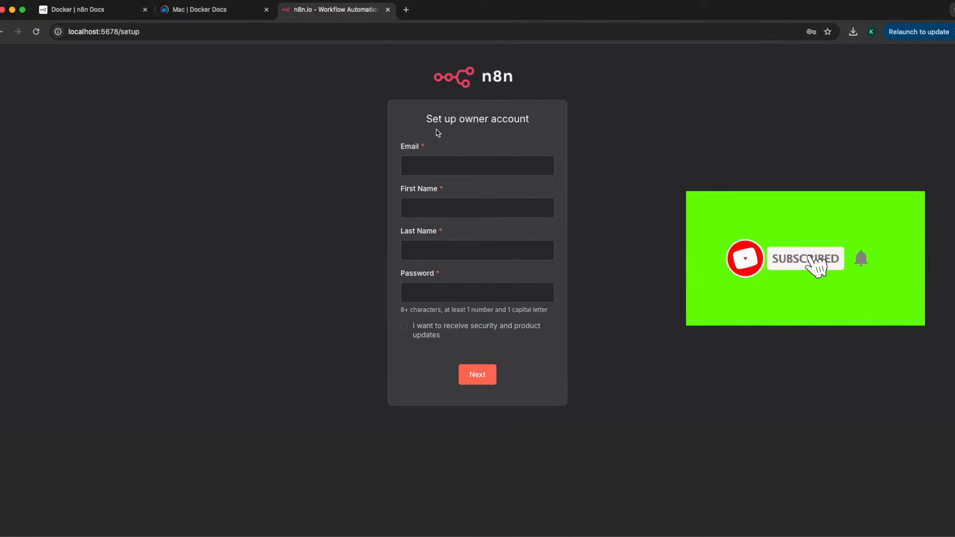
left_click(426, 173)
left_click(478, 189)
left_click(417, 211)
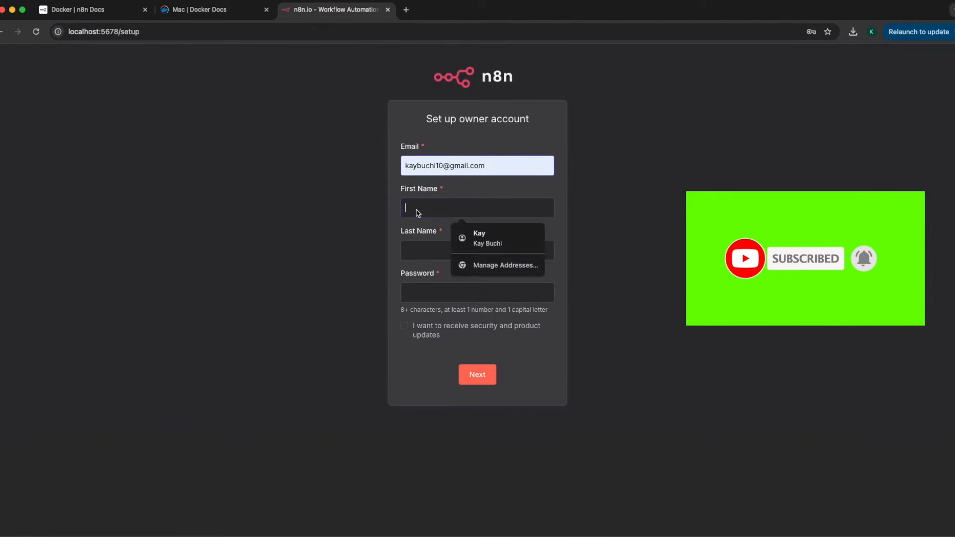
left_click(478, 238)
Use Chrome's generated strong password, opt into security and product updates, and submit
left_click(419, 297)
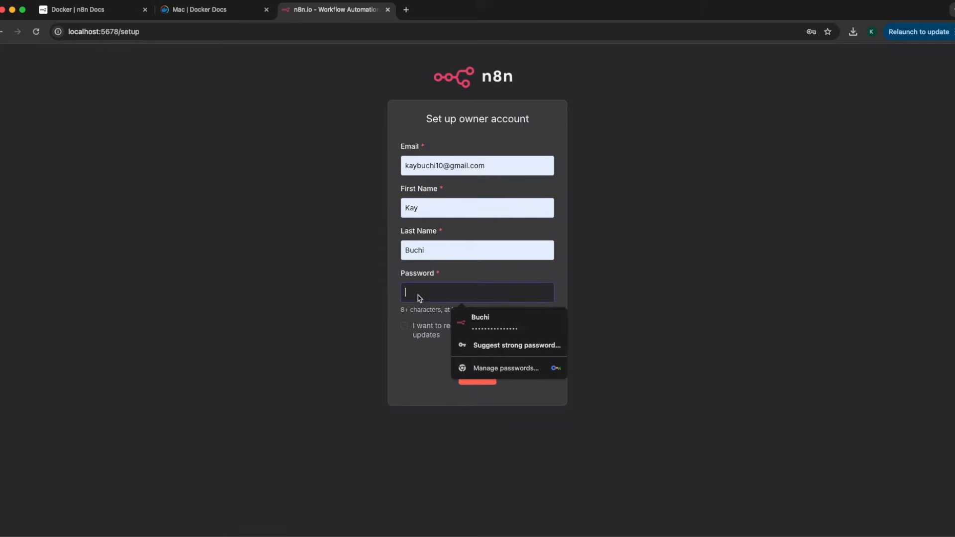
left_click(476, 345)
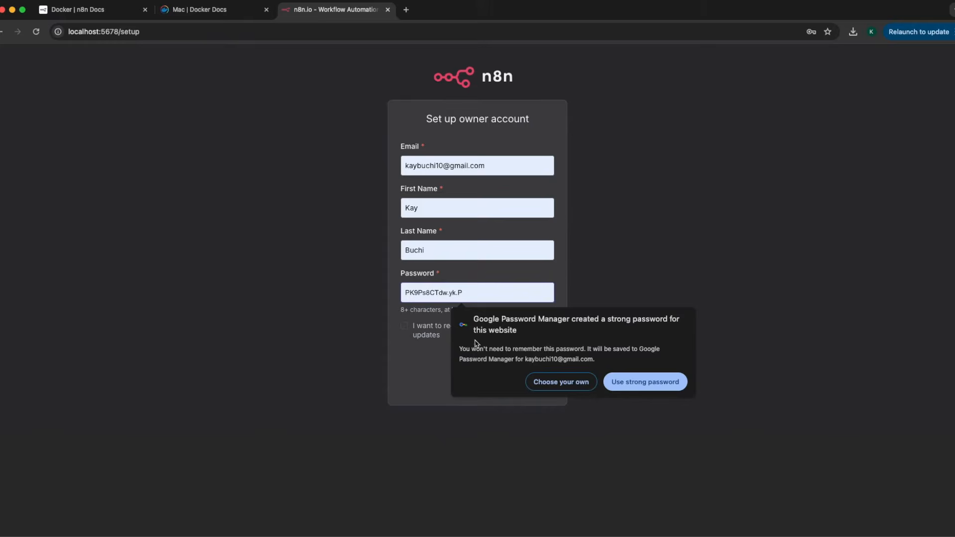
left_click(634, 379)
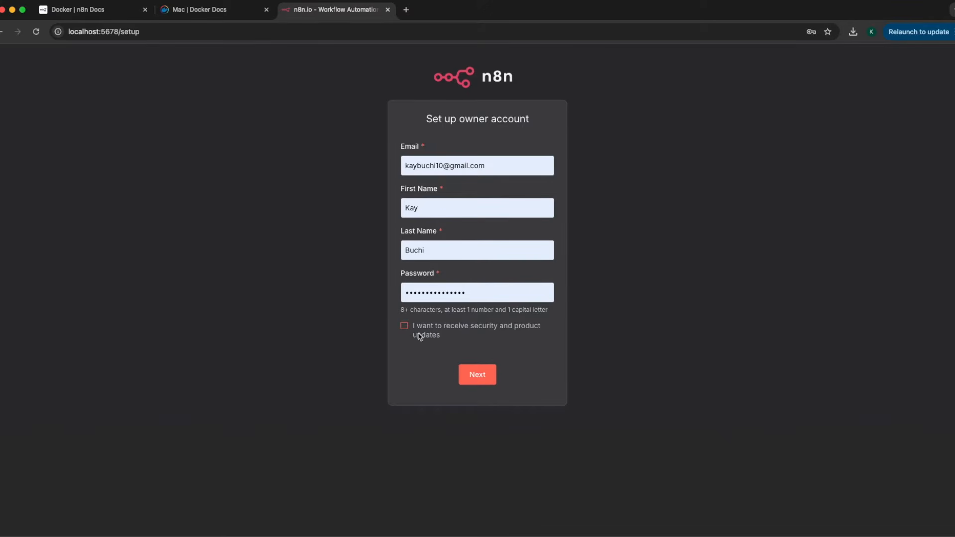
left_click(404, 328)
left_click(479, 377)
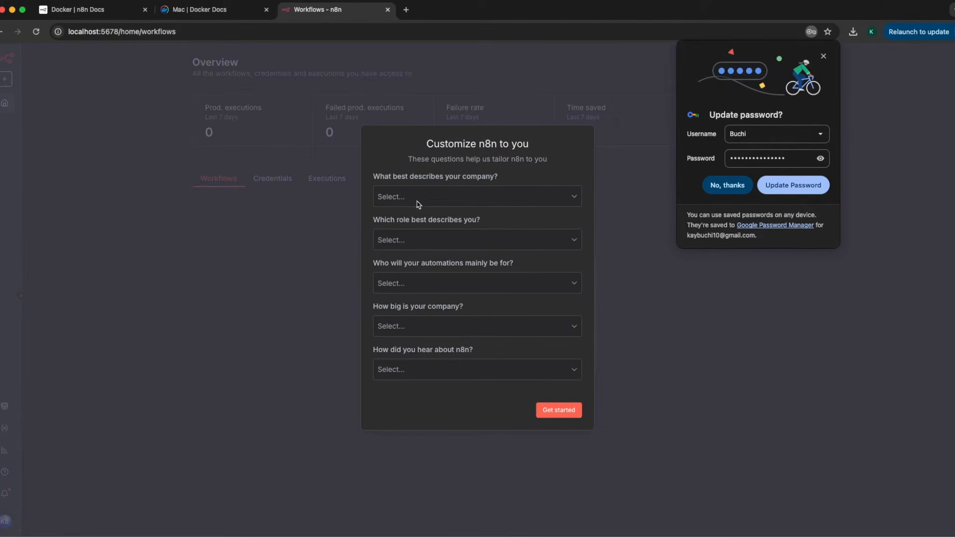
Answer 'I'm not using n8n for work' and 'YouTube', then skip the license key offer
left_click(406, 196)
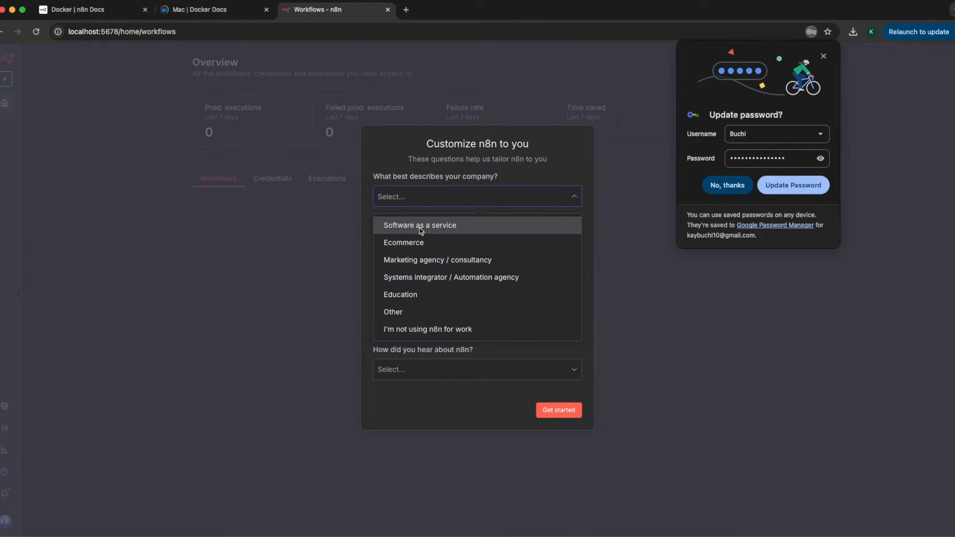
left_click(419, 330)
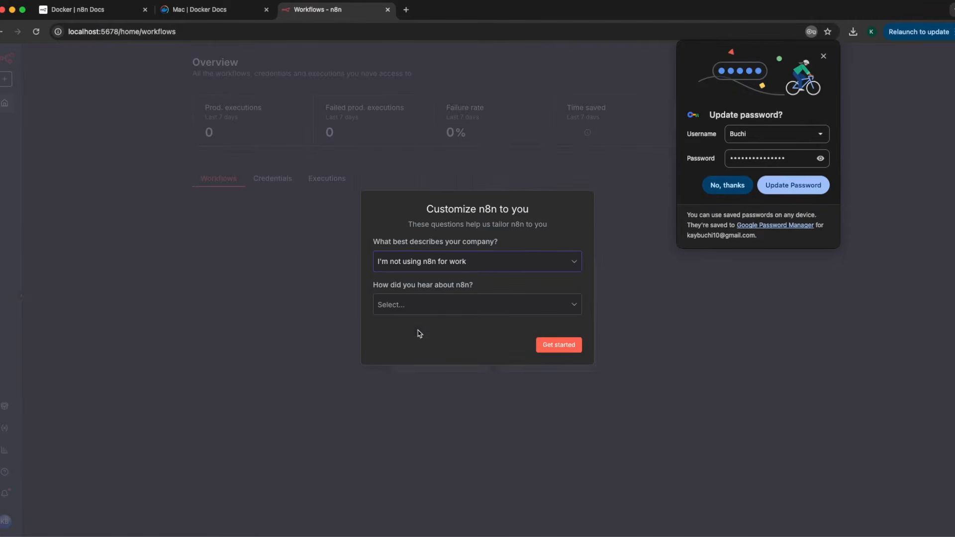
left_click(417, 310)
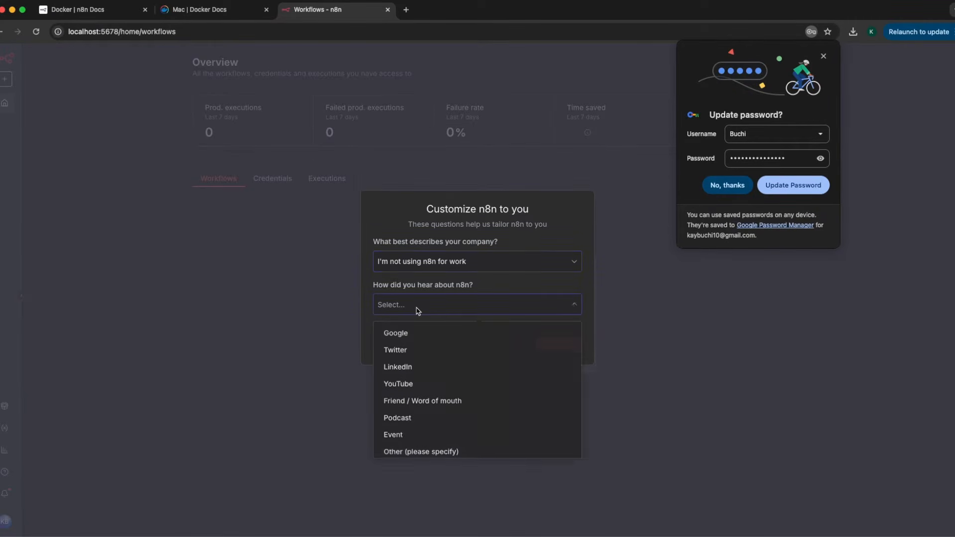
left_click(414, 385)
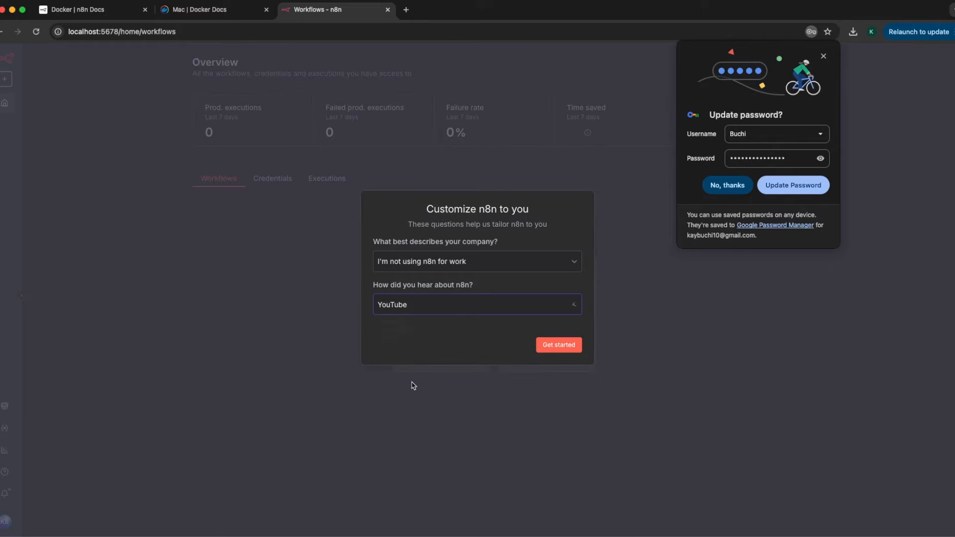
left_click(551, 348)
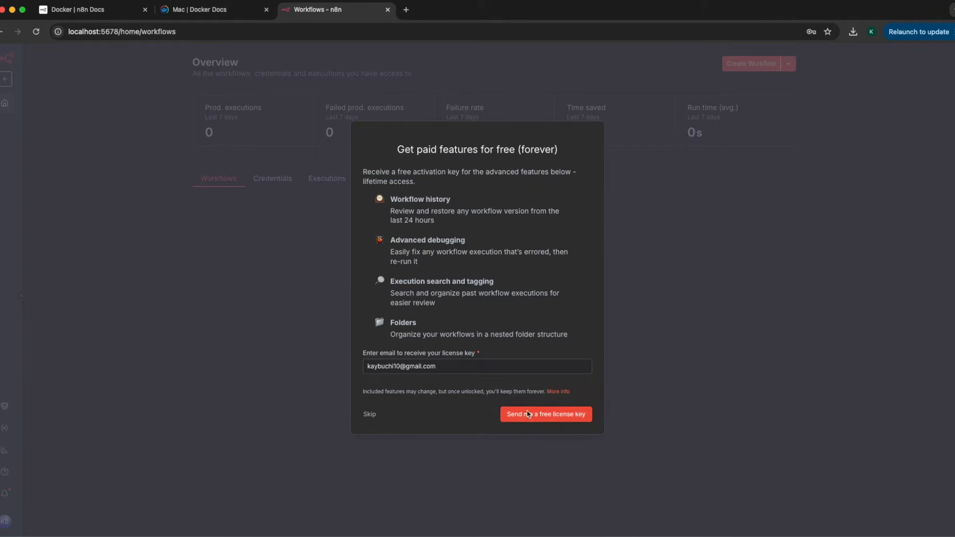
left_click(370, 415)
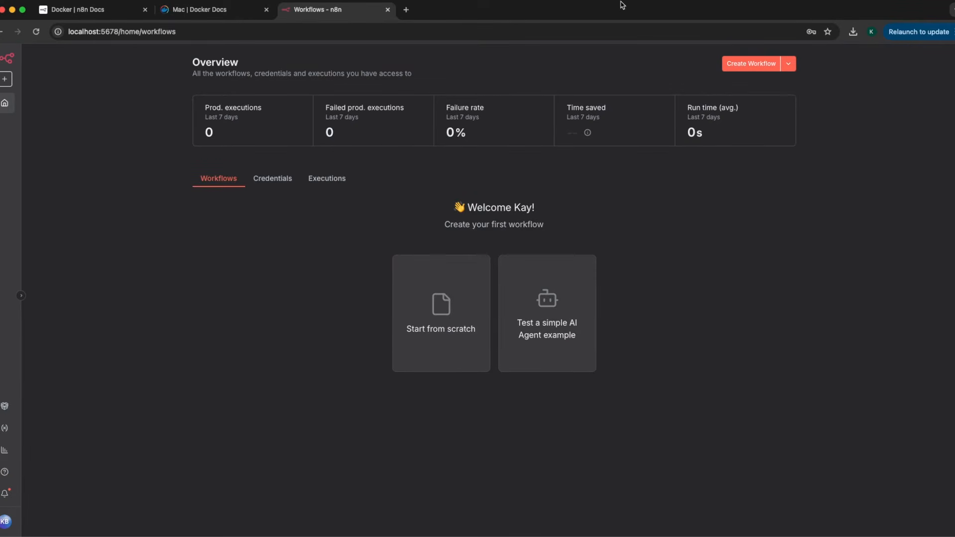
Start a new workflow and add an AI Agent node after the chat message trigger
left_click(746, 65)
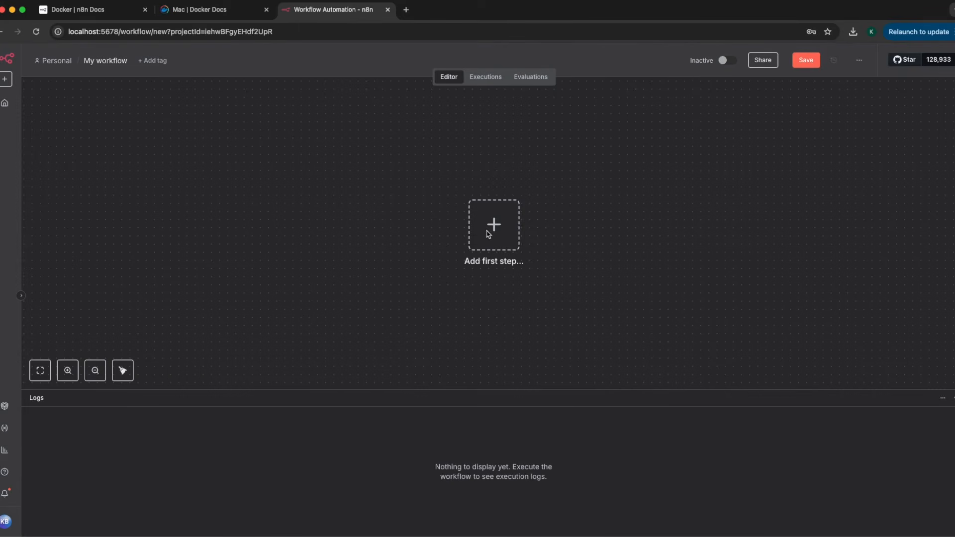
left_click(490, 234)
type("ai age")
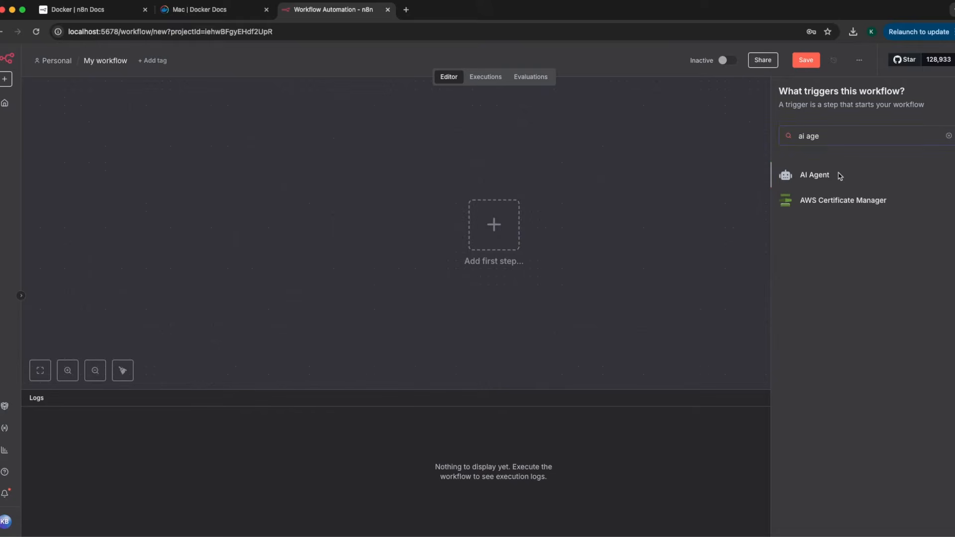
left_click(840, 177)
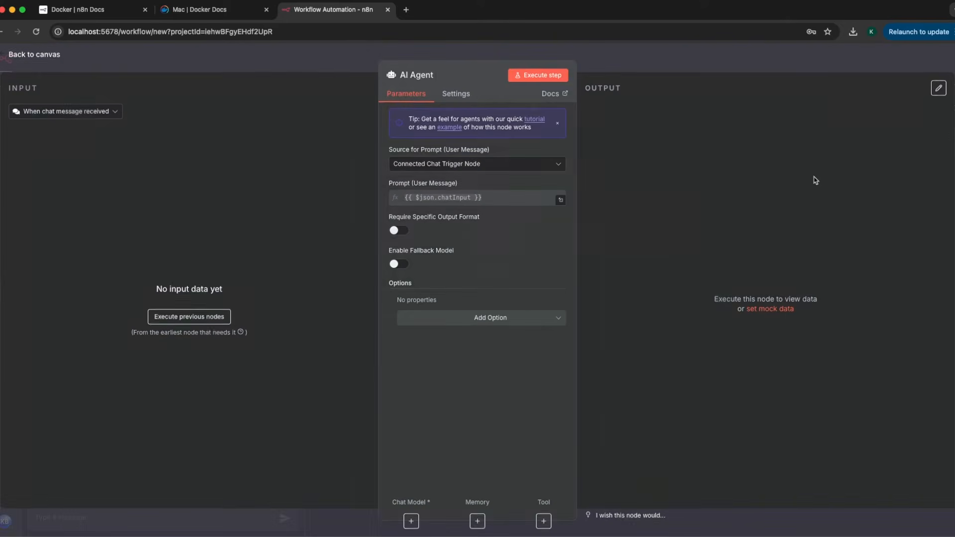
Reposition the chat trigger and AI Agent nodes, then bring up the agent's language model list
left_click(343, 63)
left_click_drag(493, 233, 306, 209)
left_click(633, 240)
left_click_drag(633, 241, 535, 224)
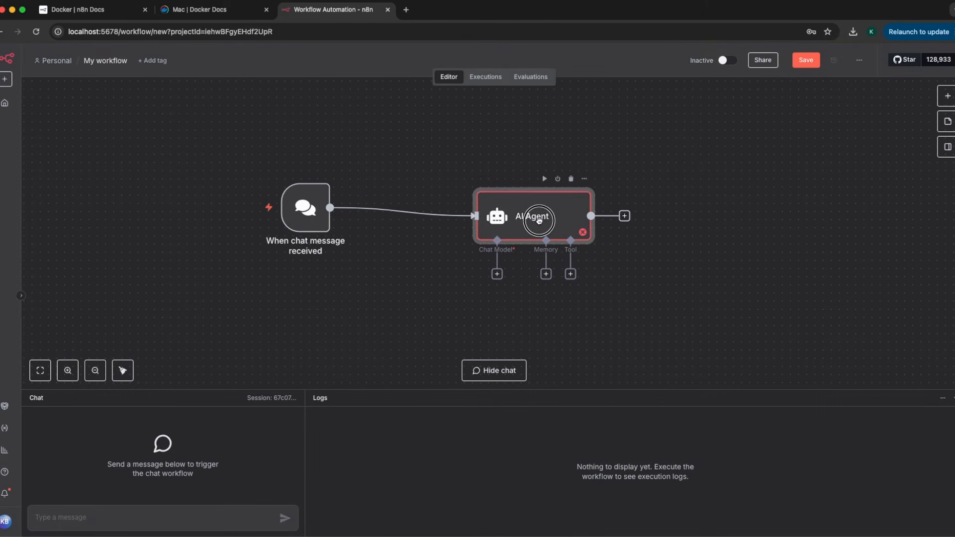
left_click(497, 274)
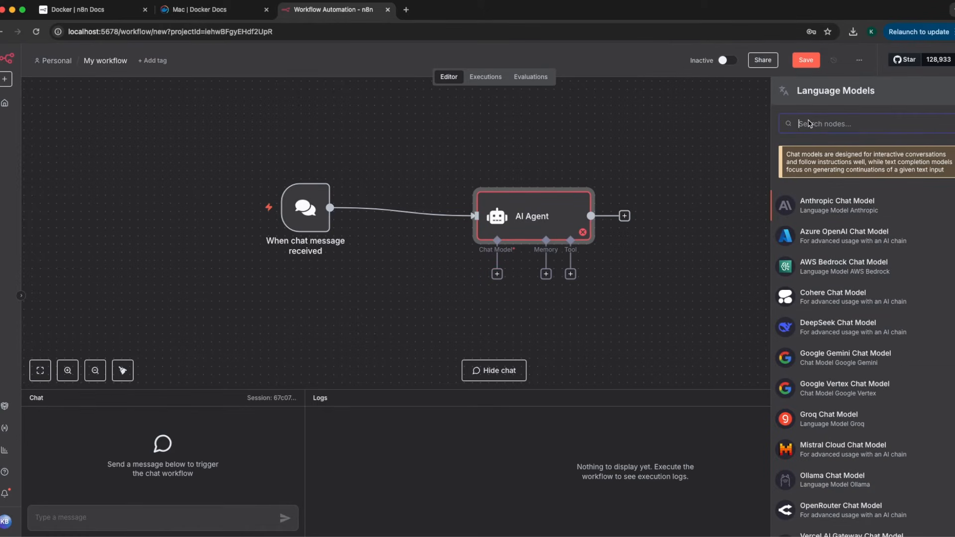
Attach an OpenAI Chat Model (gpt-4.1-mini) to the agent, begin a new OpenAI credential, and open a blank tab
type("open")
left_click(826, 158)
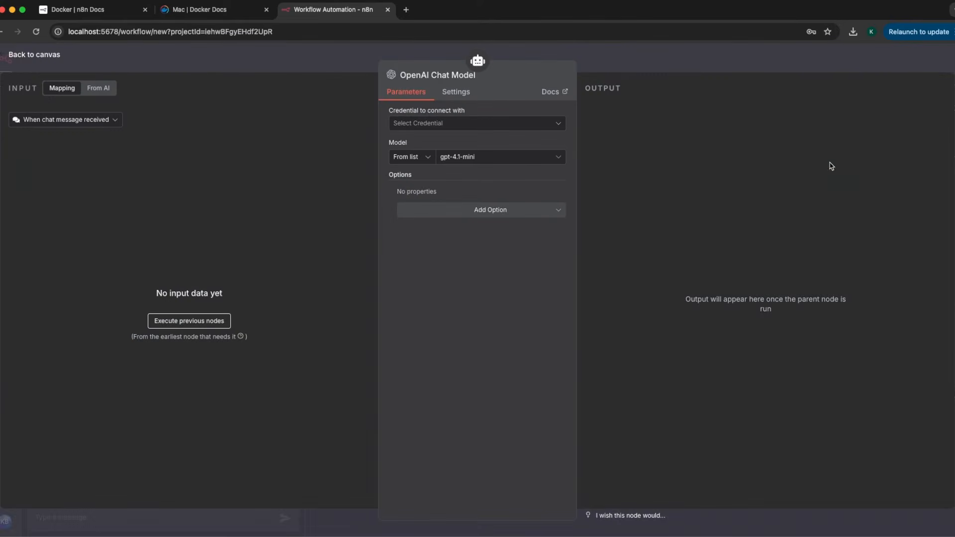
left_click(417, 125)
left_click(416, 148)
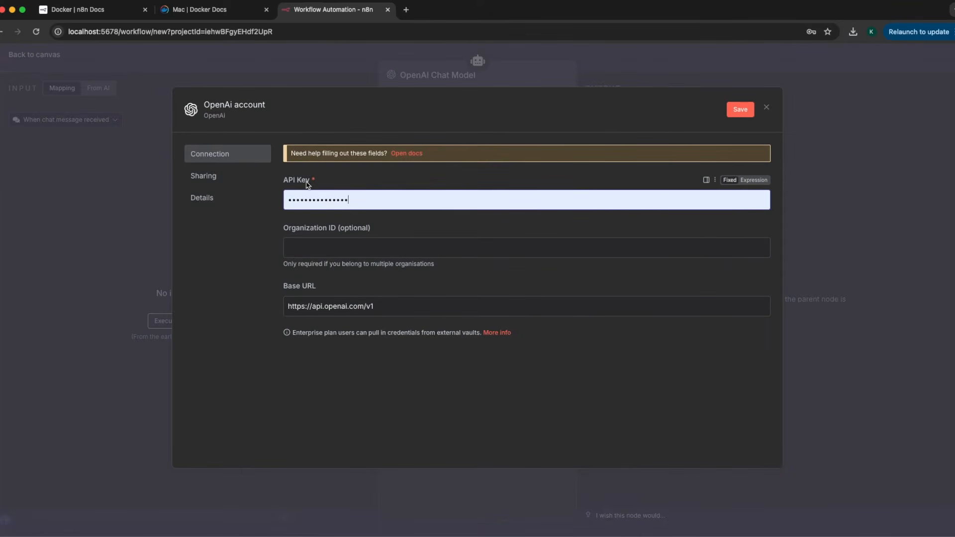
left_click(406, 10)
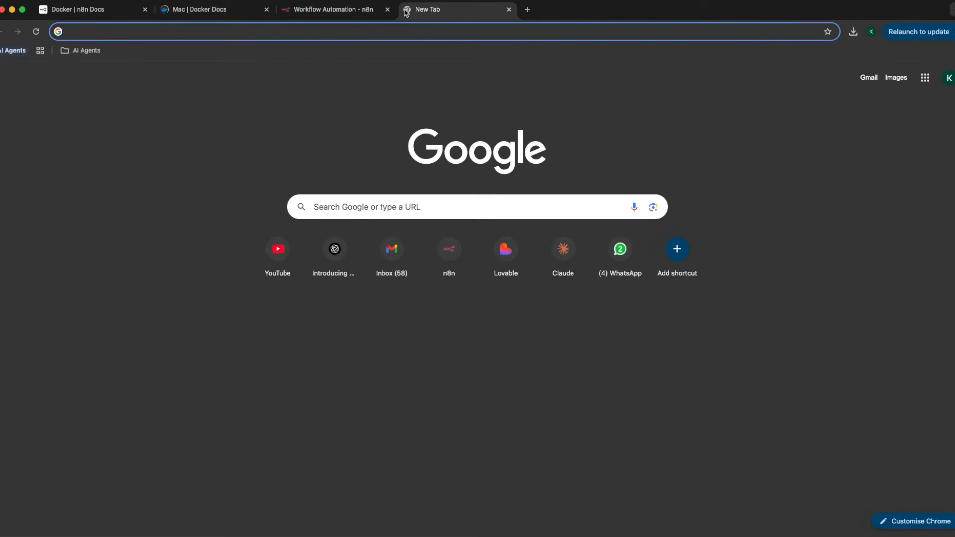
Search 'openai api' and go to the OpenAI Platform API keys page
type("openai api")
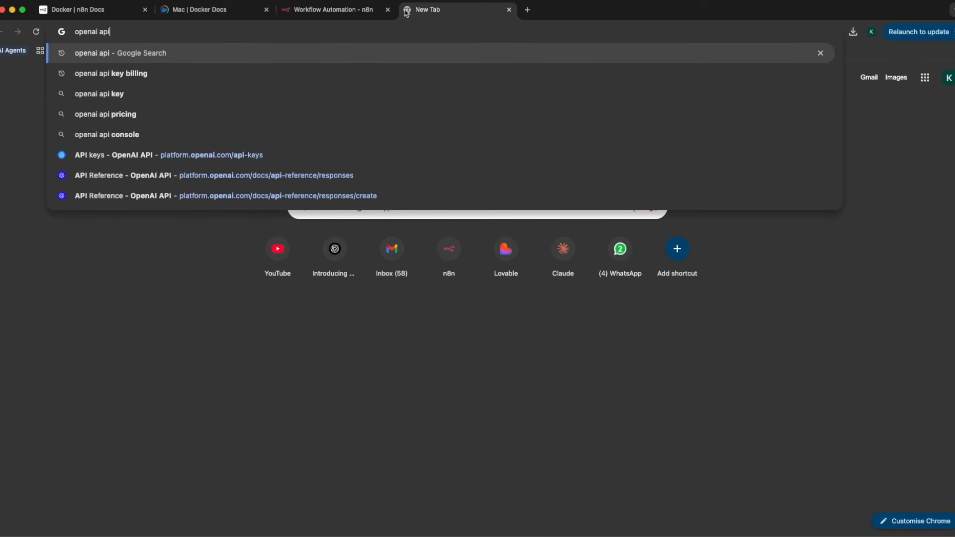
left_click(154, 90)
left_click(208, 155)
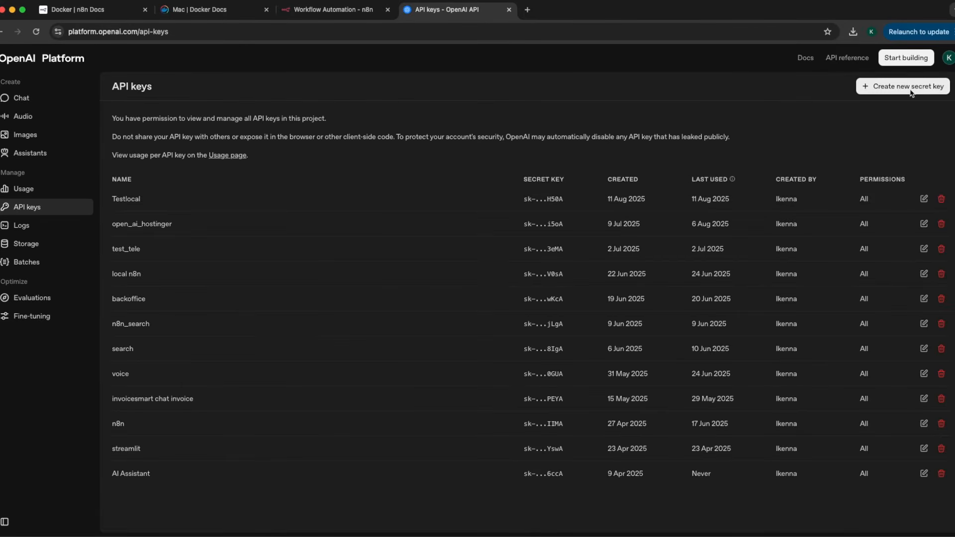
Create a secret key named testn8ndemo, copy it, and select n8n's API Key field
left_click(912, 88)
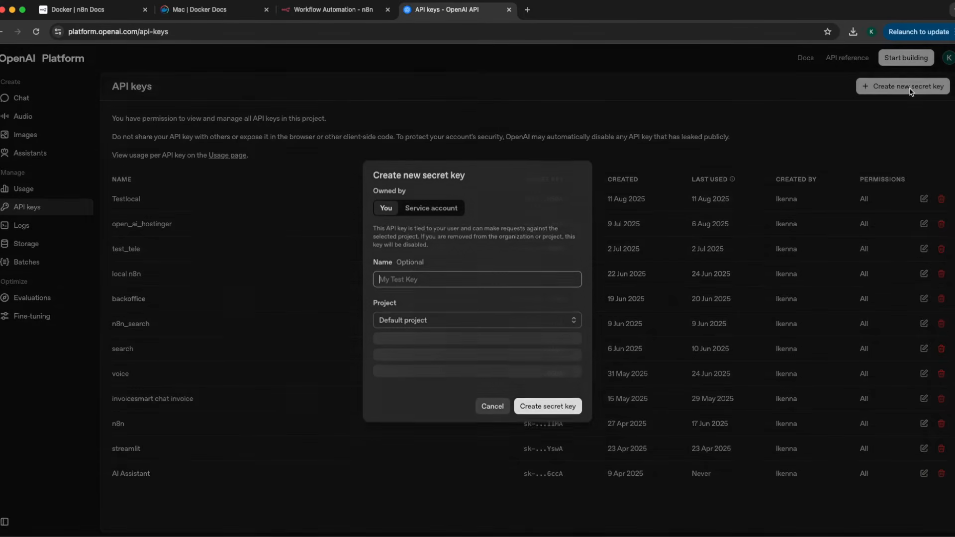
type("tes")
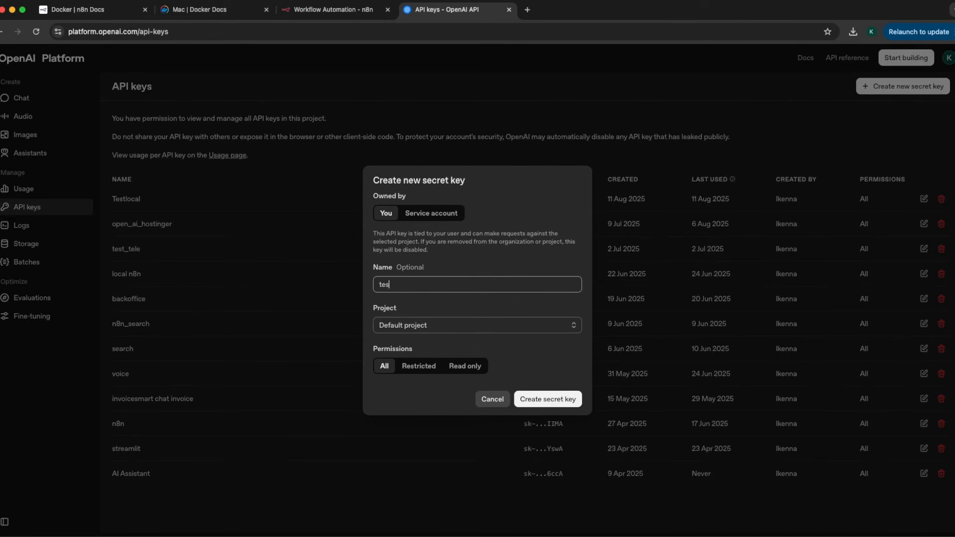
type("tn8ndemo")
left_click(547, 400)
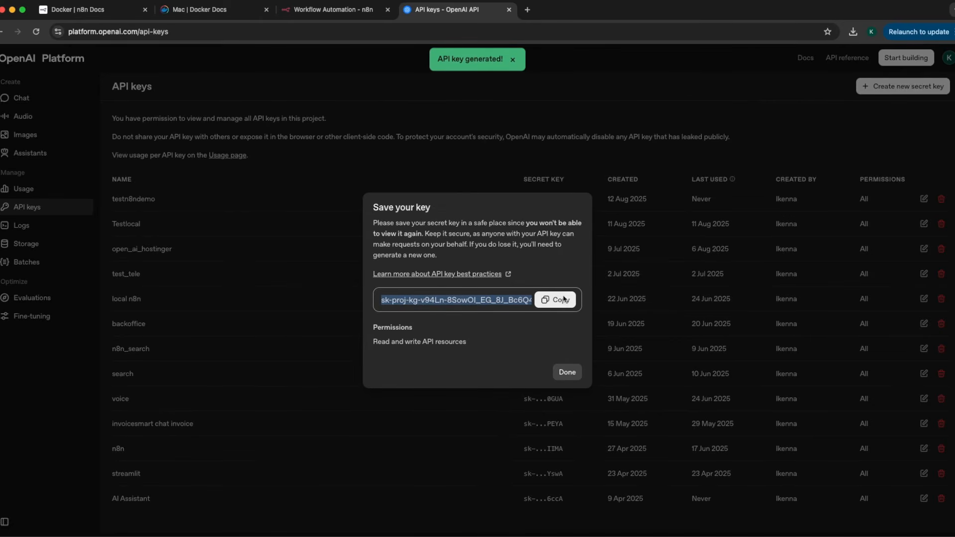
left_click(563, 305)
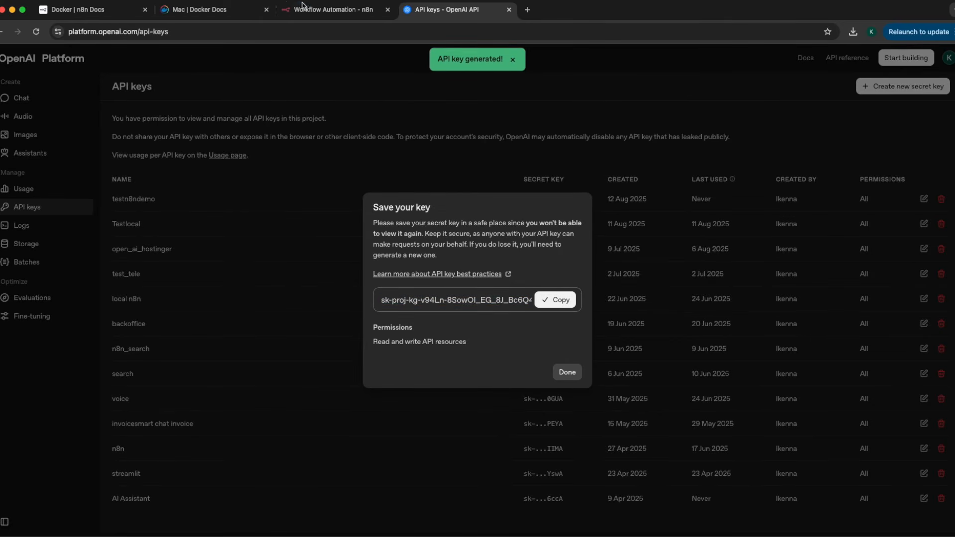
left_click(300, 9)
left_click_drag(361, 197, 261, 199)
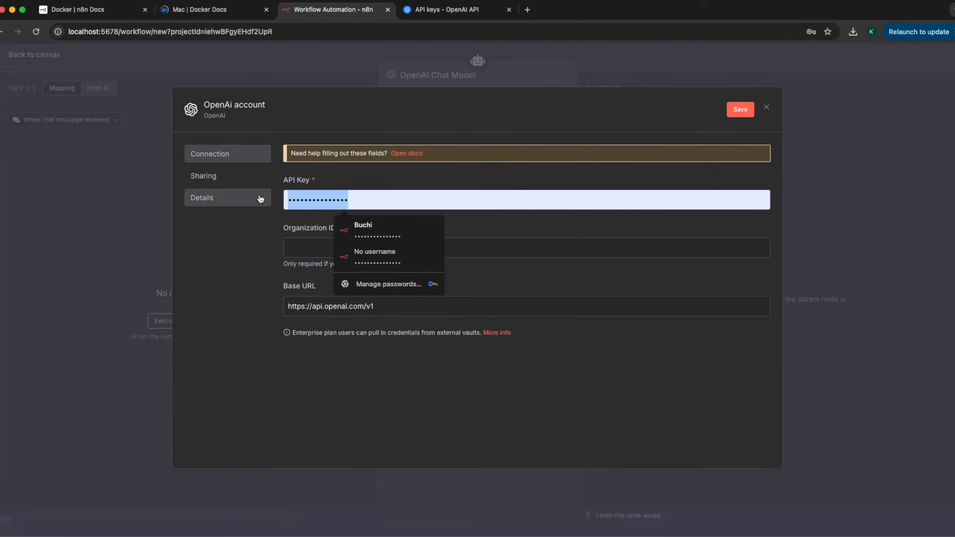
Paste the secret key into the OpenAI credential, save and test it, and return to the canvas
key("super+v")
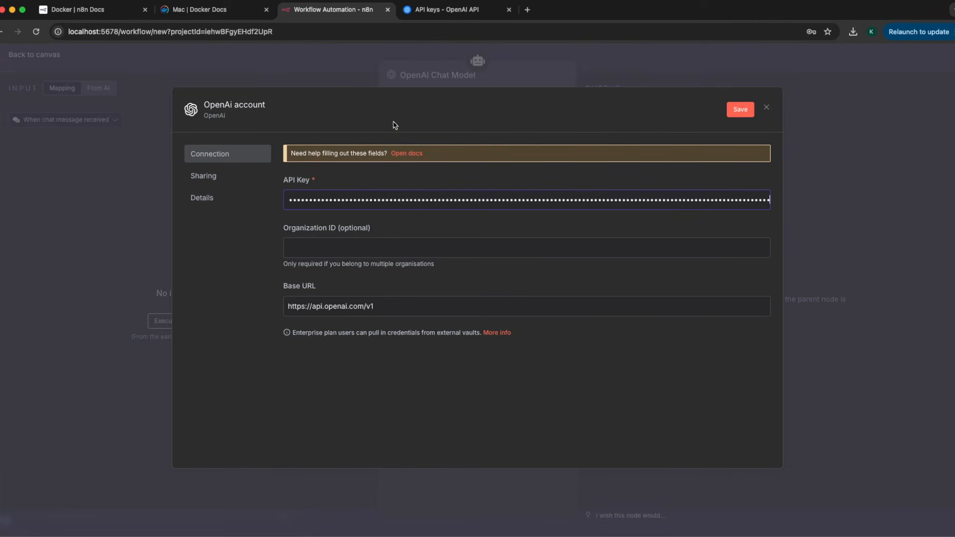
left_click(746, 114)
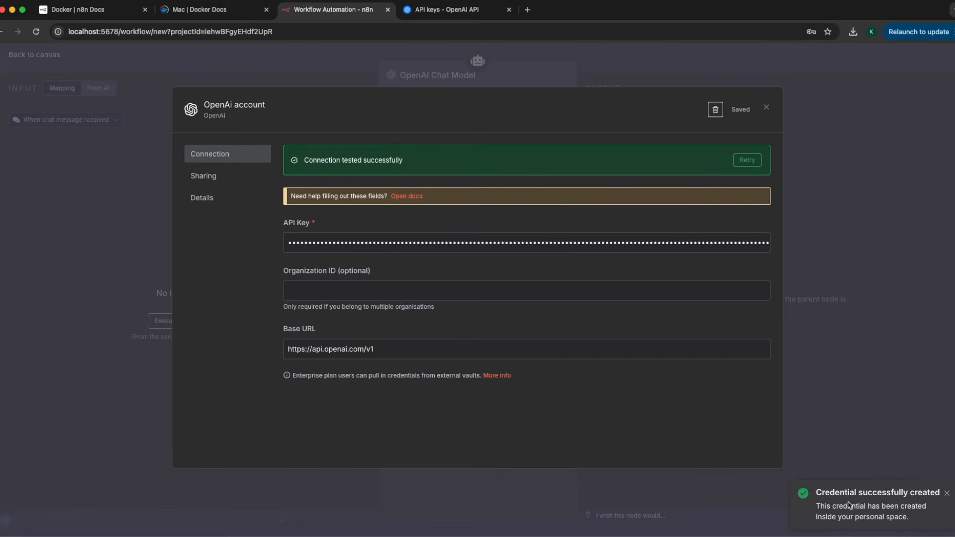
left_click(766, 108)
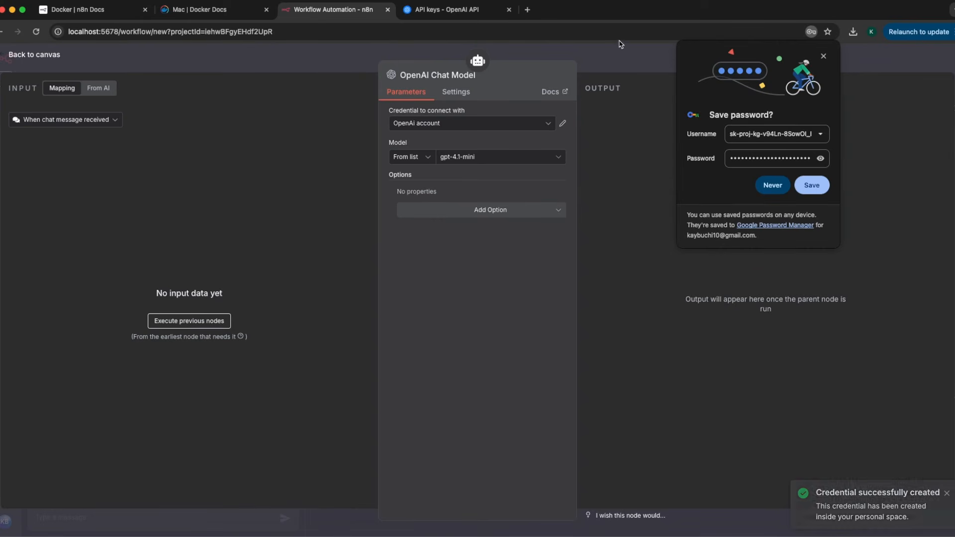
left_click(621, 50)
Open the chat trigger's test chat for the workflow
left_click(305, 221)
double_click(306, 221)
left_click(171, 78)
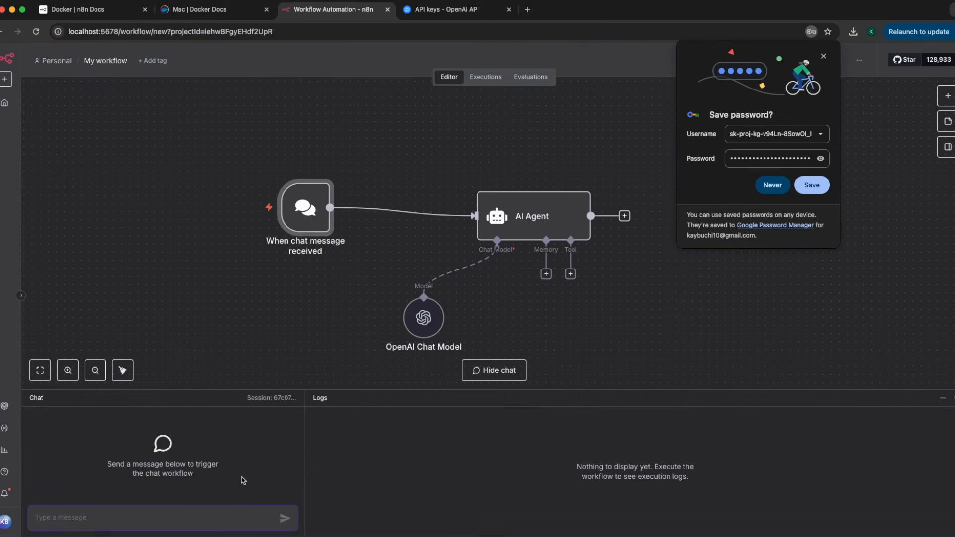
Send 'hello' in the test chat and dismiss the browser's save-password prompt
type("hello")
left_click(285, 516)
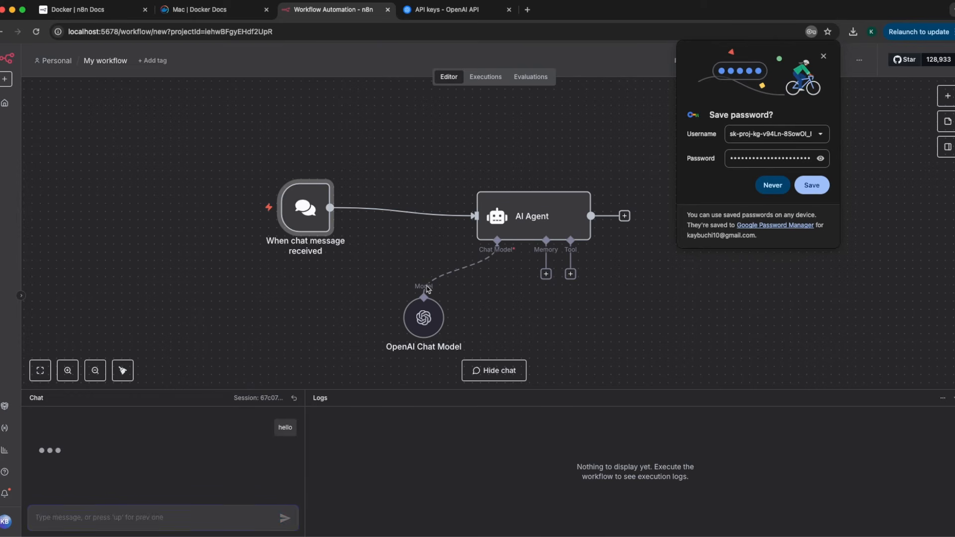
left_click_drag(532, 221, 524, 205)
left_click(825, 57)
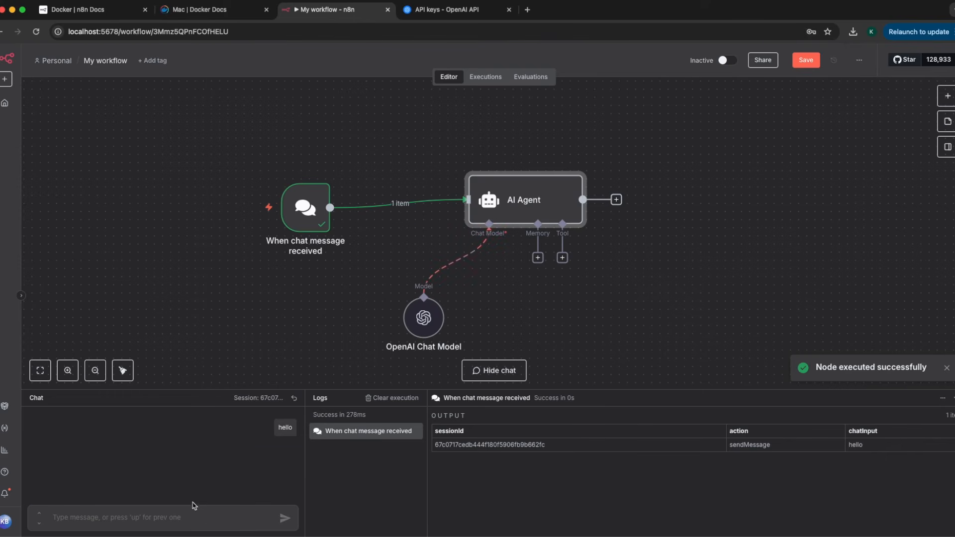
Resend 'hello' and receive the agent's reply 'Hello! How can I assist you today?'
left_click(171, 515)
type("hello")
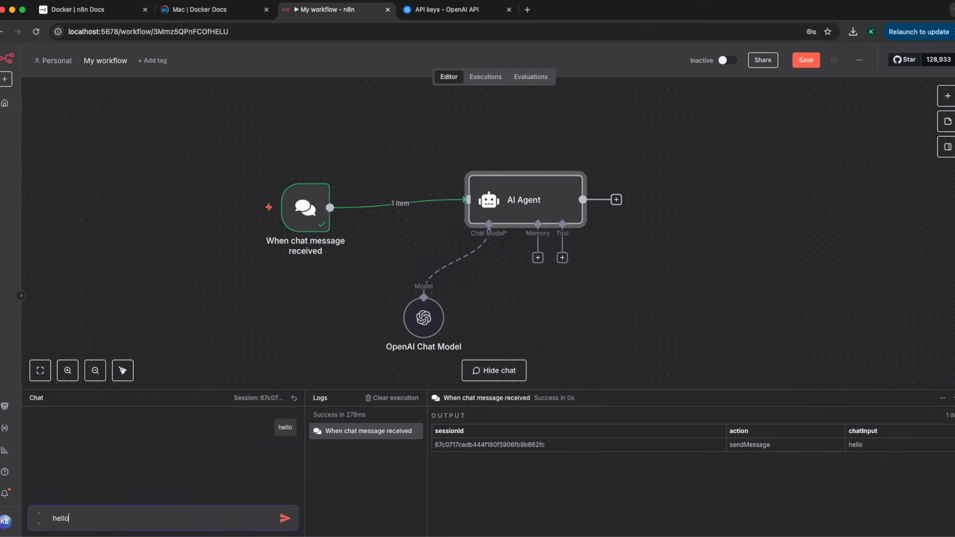
key("Return")
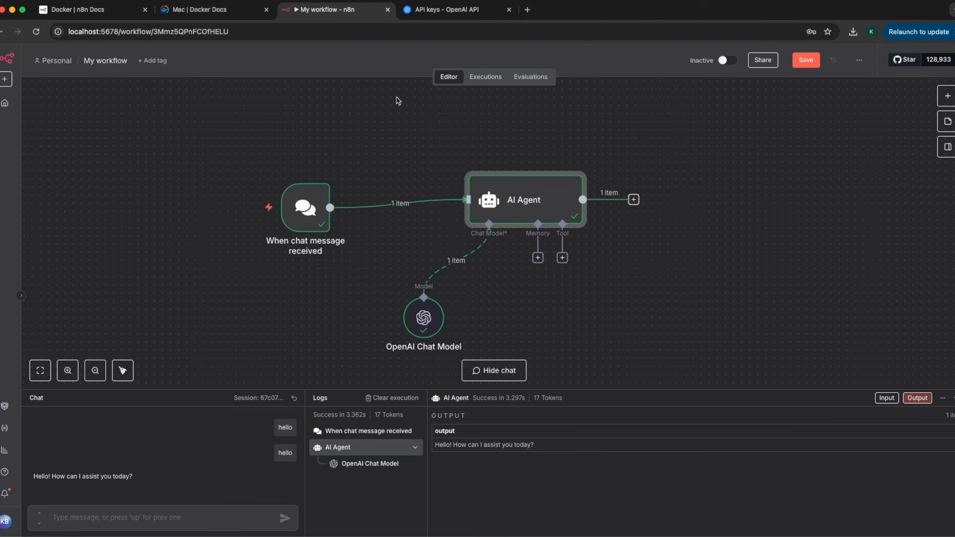
left_click(126, 11)
Scroll the Docker Installation page to view the self-hosting knowledge prerequisites
scroll(450, 311, "down", 1)
scroll(449, 308, "up", 6)
scroll(450, 307, "up", 4)
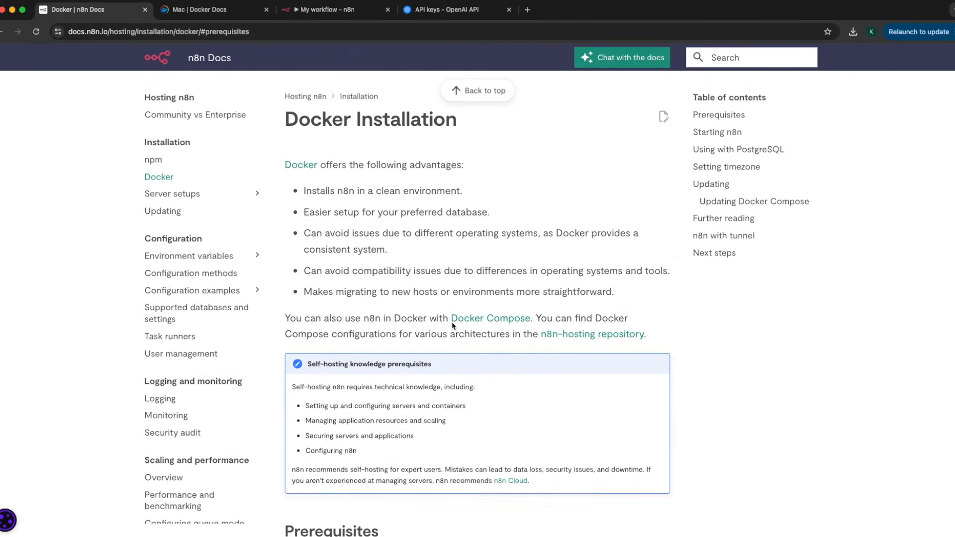
scroll(433, 323, "down", 1)
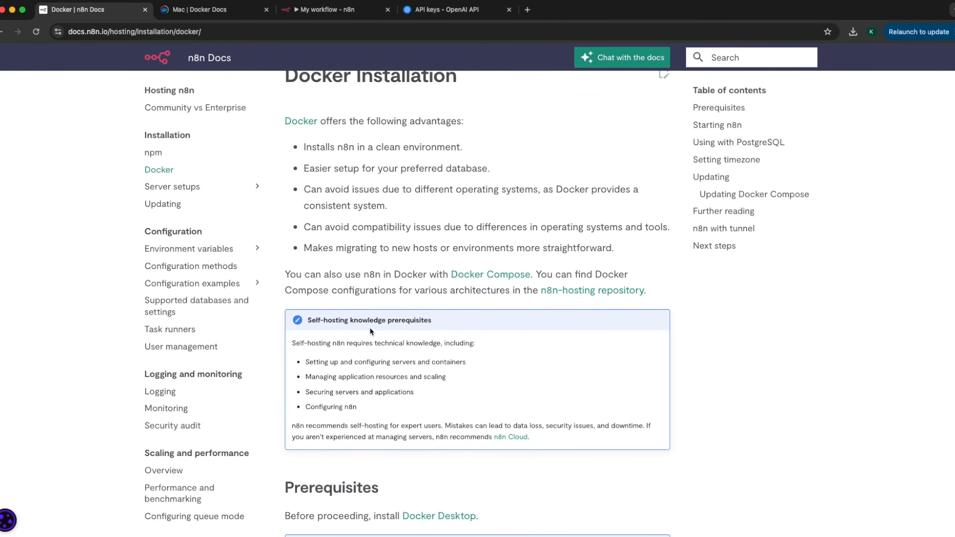